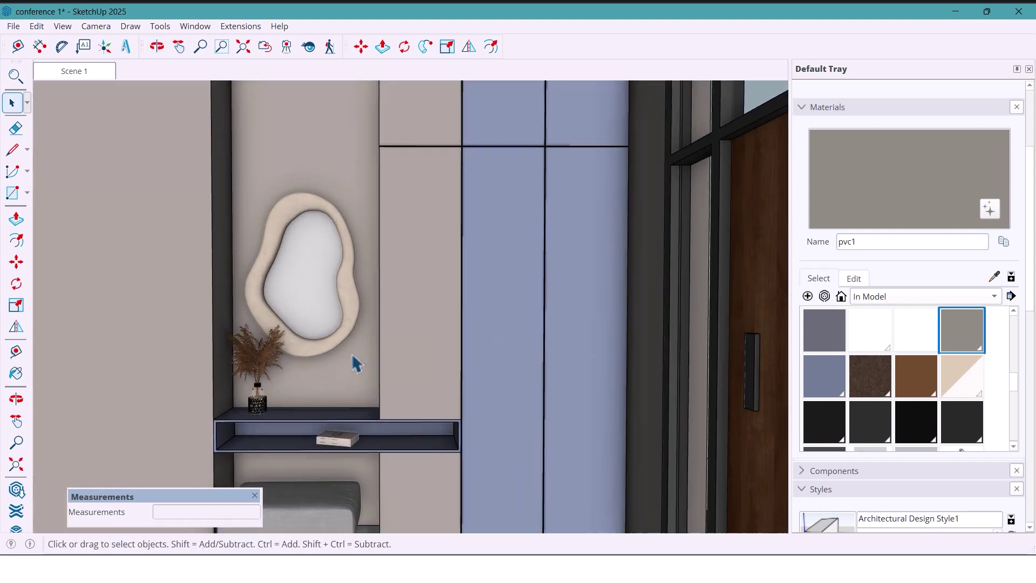
# Step: Look over the finished entrance wall with its tall cabinets, mirror niche, floating shelf and stool
pyautogui.scroll(-3, 394, 360)
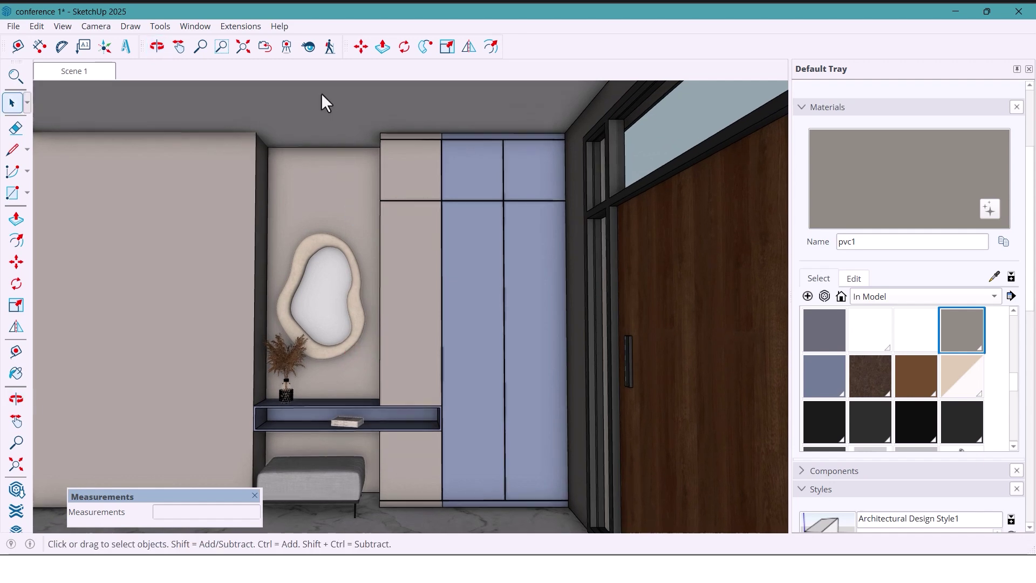
pyautogui.moveTo(313, 274); pyautogui.dragTo(317, 342)
pyautogui.scroll(3, 316, 342)
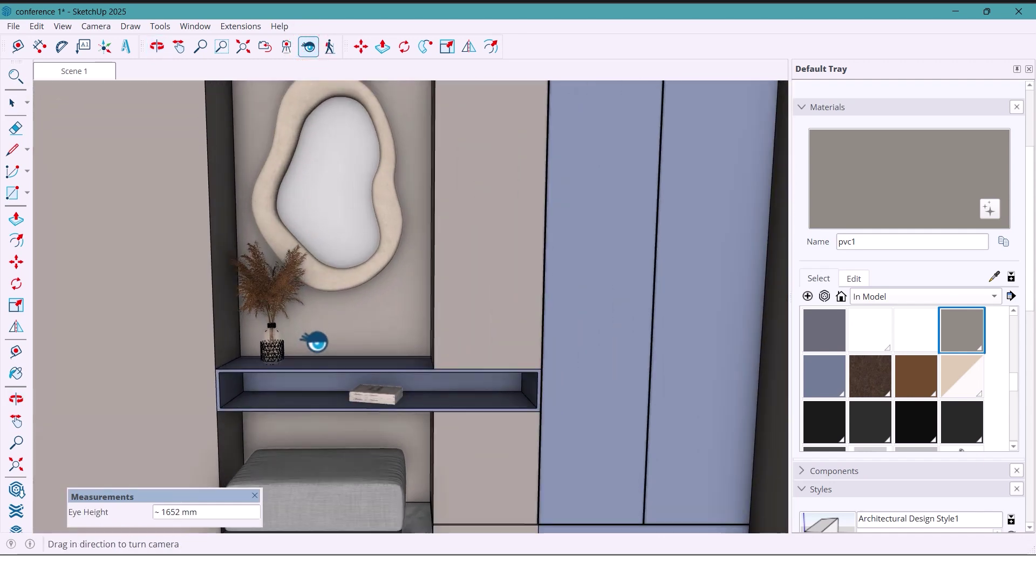
pyautogui.moveTo(316, 343); pyautogui.dragTo(394, 354, button='middle')
pyautogui.moveTo(446, 409); pyautogui.dragTo(341, 390)
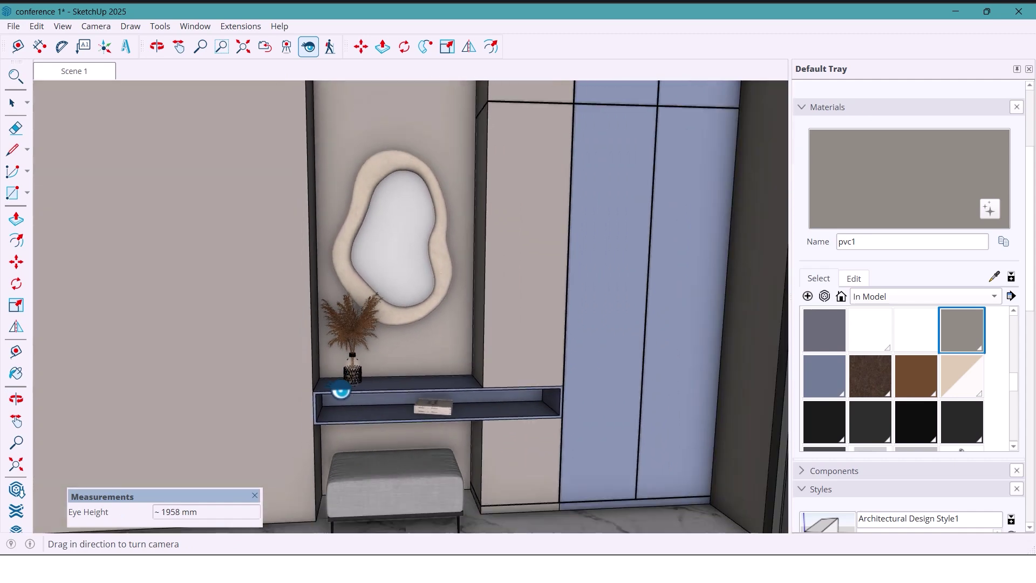
pyautogui.moveTo(521, 403); pyautogui.dragTo(468, 391)
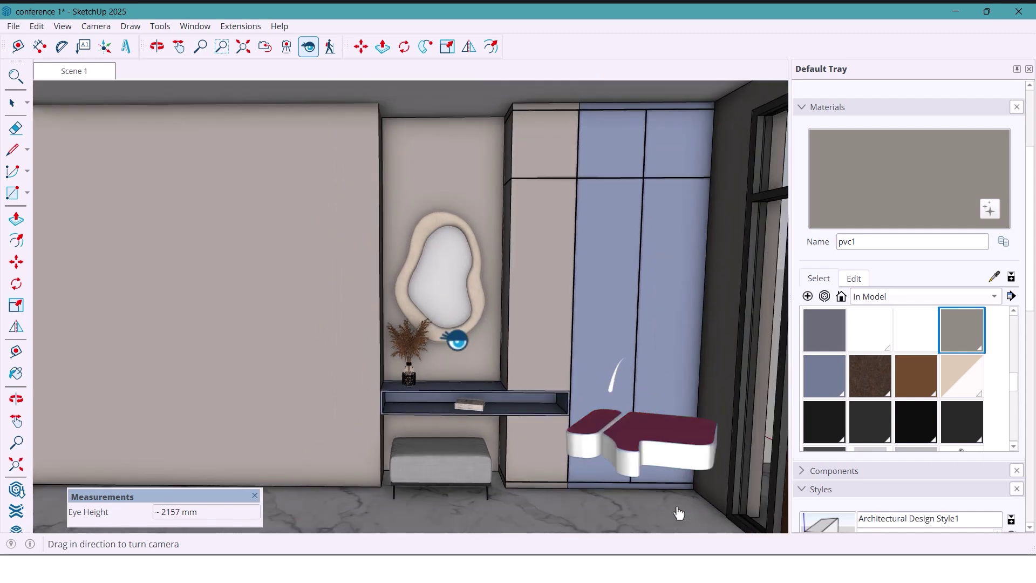
pyautogui.press('o')
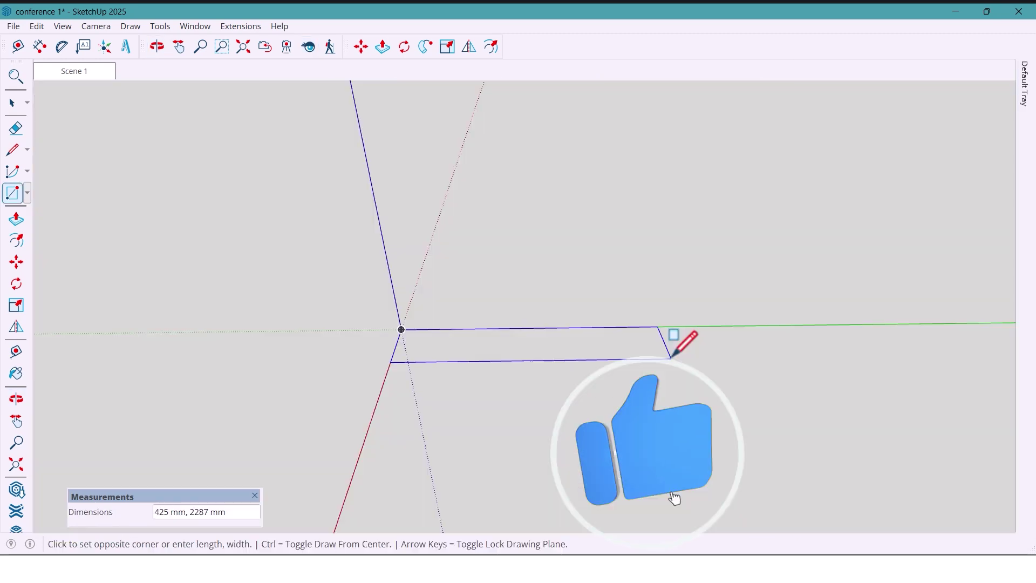
# Step: Draw a 300 x 1000 mm rectangle on the ground, starting at the origin
pyautogui.write('30')
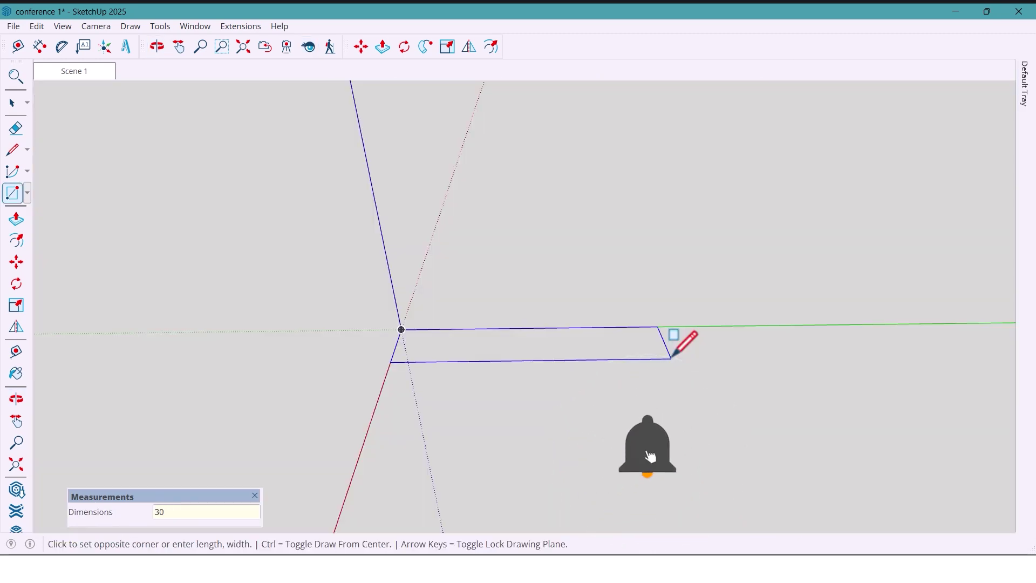
pyautogui.write('0,1000')
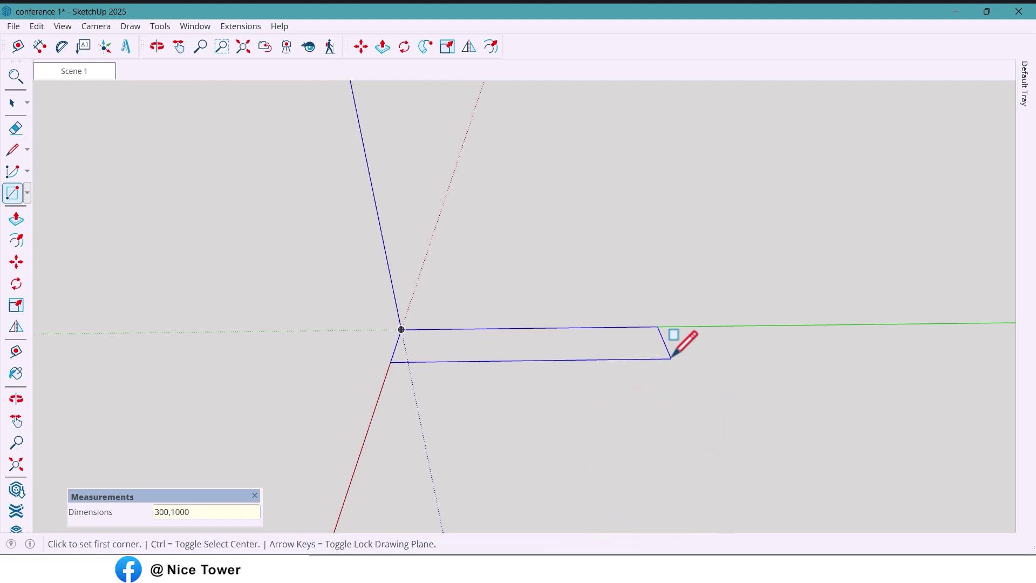
pyautogui.press('Return')
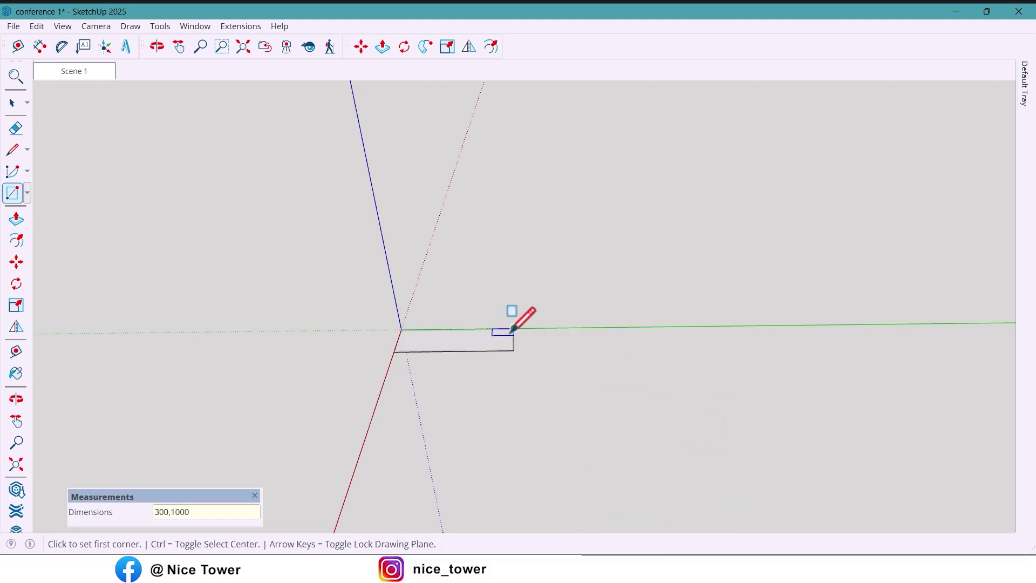
pyautogui.moveTo(453, 337); pyautogui.dragTo(502, 375, button='middle')
pyautogui.scroll(3, 416, 326)
pyautogui.moveTo(440, 351); pyautogui.dragTo(560, 300, button='middle')
pyautogui.press('space')
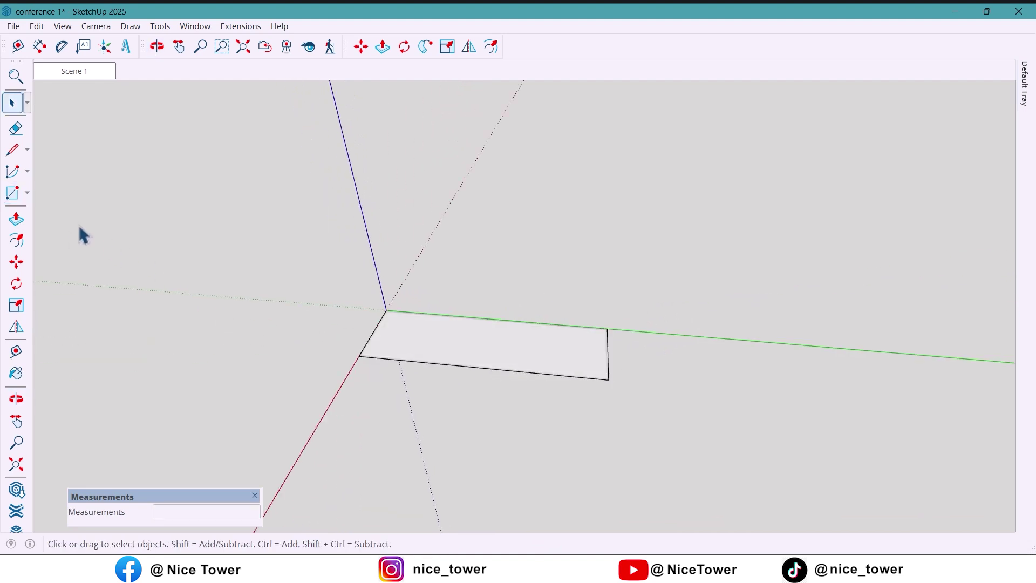
# Step: Push/Pull the rectangle up 3000 mm to form the tall cabinet block
pyautogui.click(23, 228)
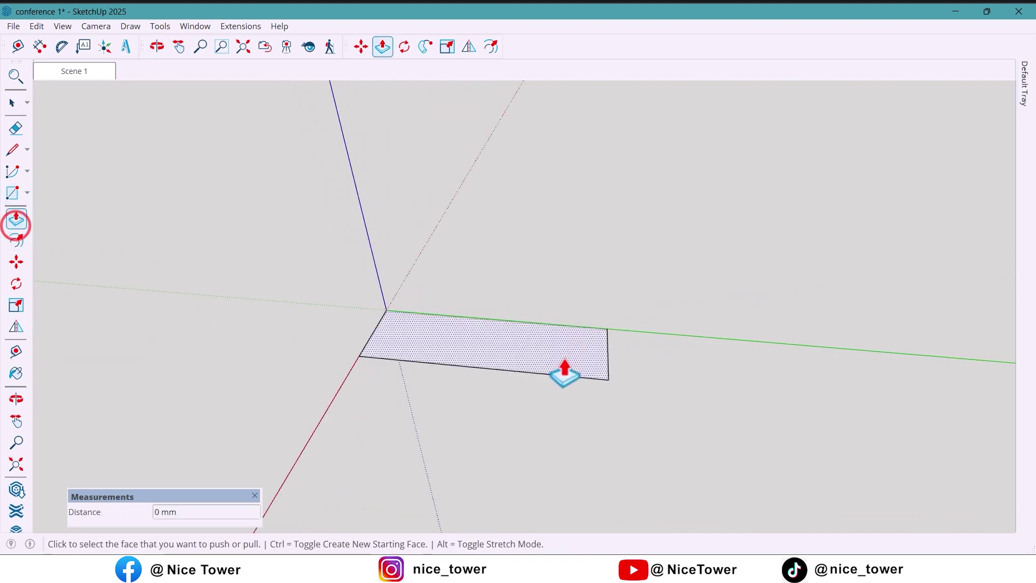
pyautogui.click(577, 363)
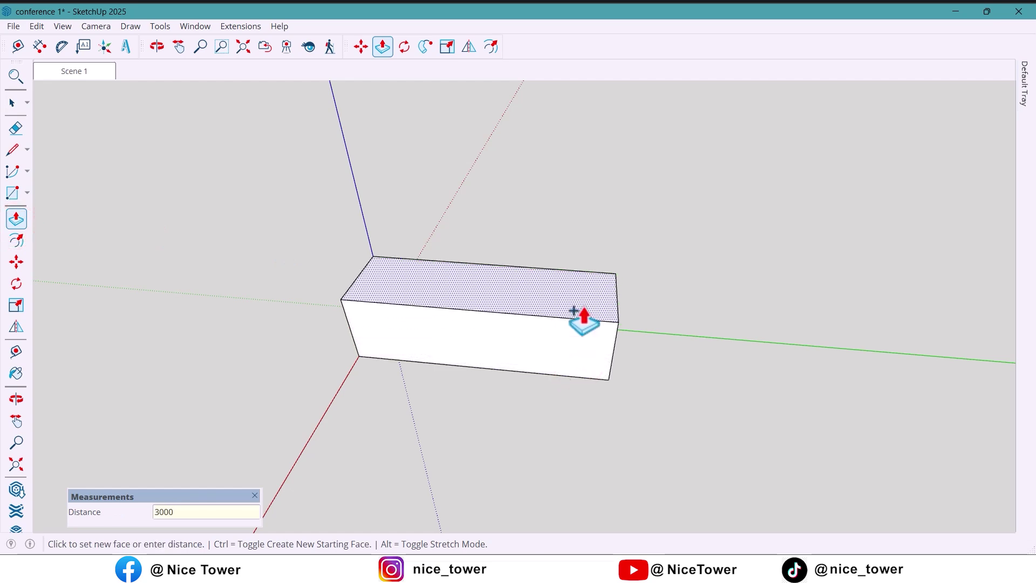
pyautogui.write('3000')
pyautogui.press('Return')
pyautogui.hotkey('shift', 'z')
# Step: Place horizontal guides on the front face 50 mm from the bottom and top edges, plus one 500 mm below the upper guide
pyautogui.click(17, 47)
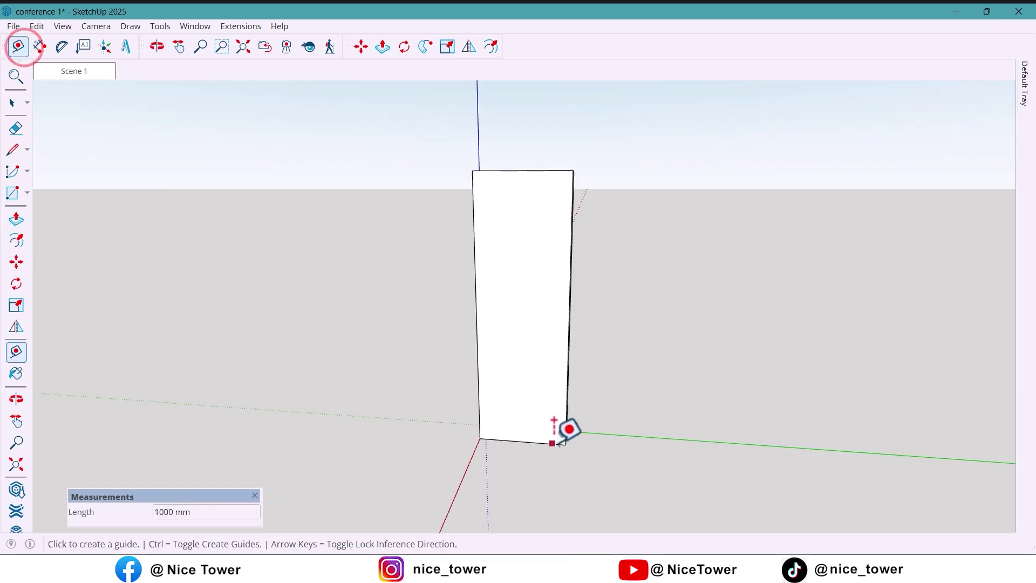
pyautogui.scroll(2, 553, 443)
pyautogui.click(553, 444)
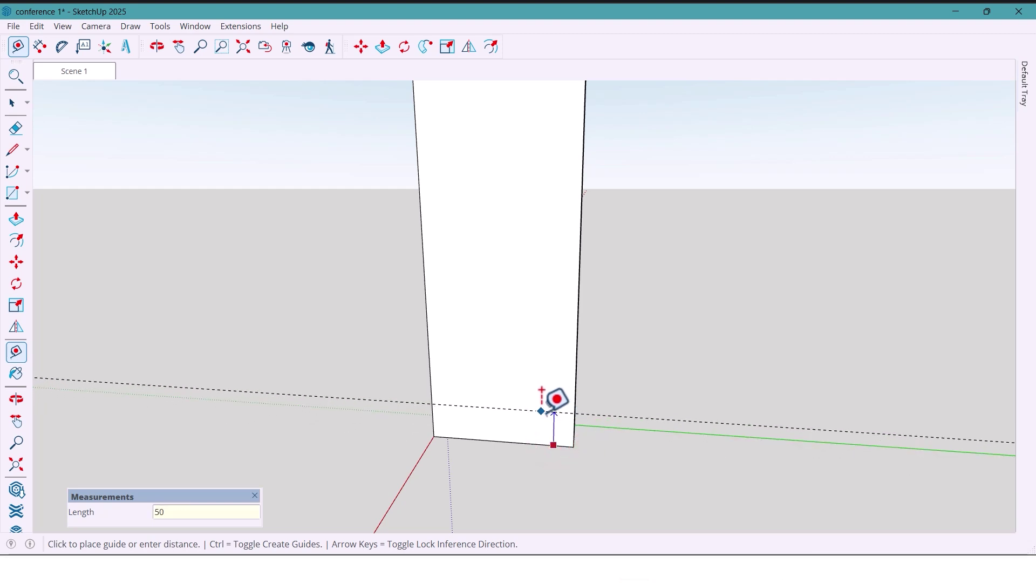
pyautogui.scroll(-3, 542, 418)
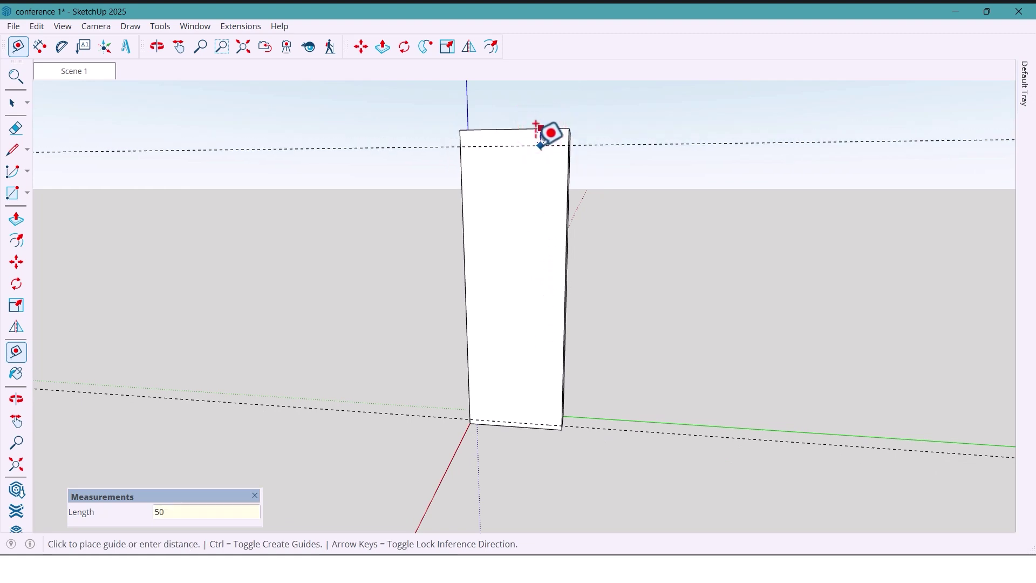
pyautogui.click(547, 134)
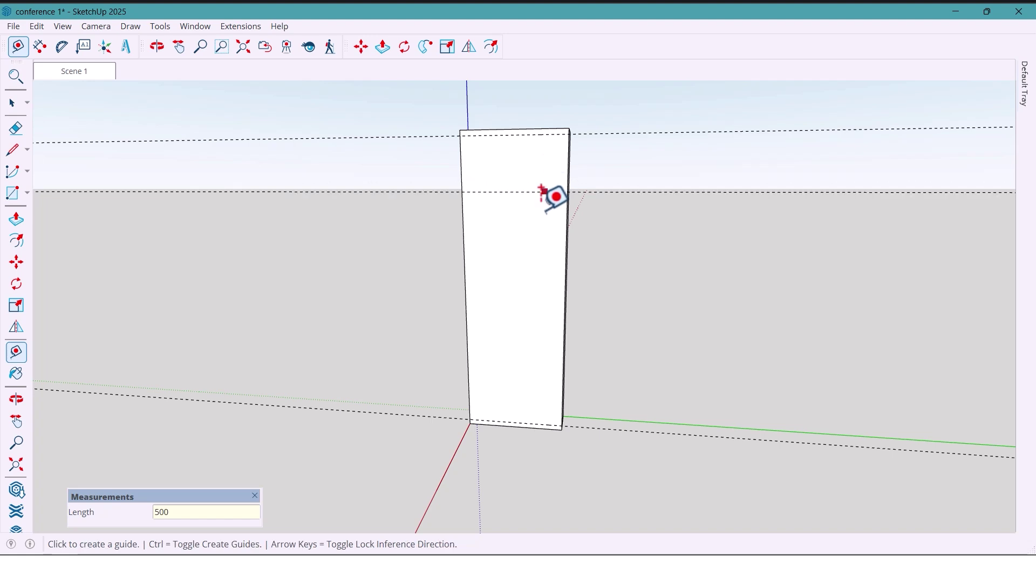
pyautogui.moveTo(542, 189); pyautogui.dragTo(484, 267, button='middle')
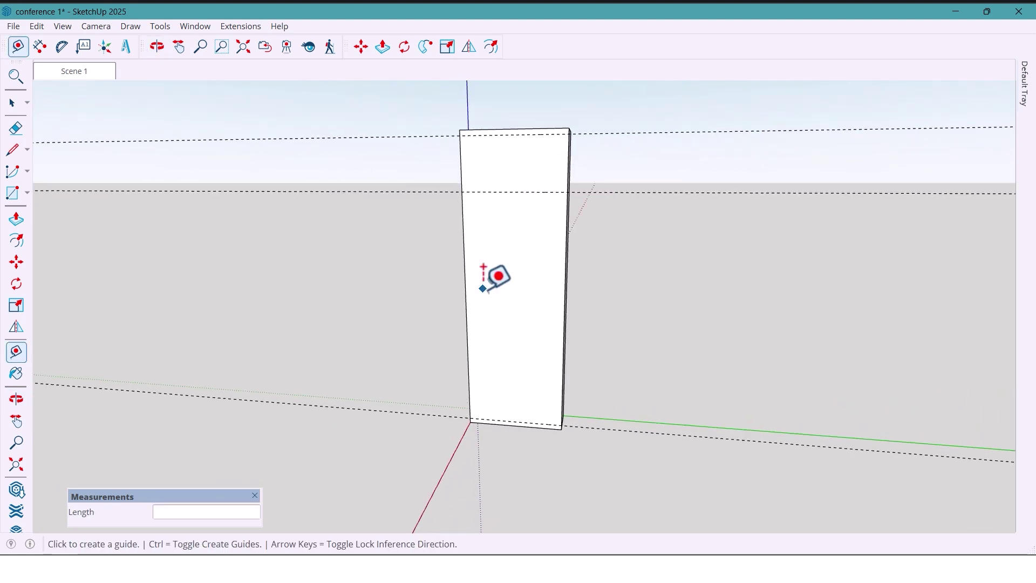
# Step: Draw lines across the cabinet's front face along the horizontal guides
pyautogui.press('l')
pyautogui.scroll(5, 502, 391)
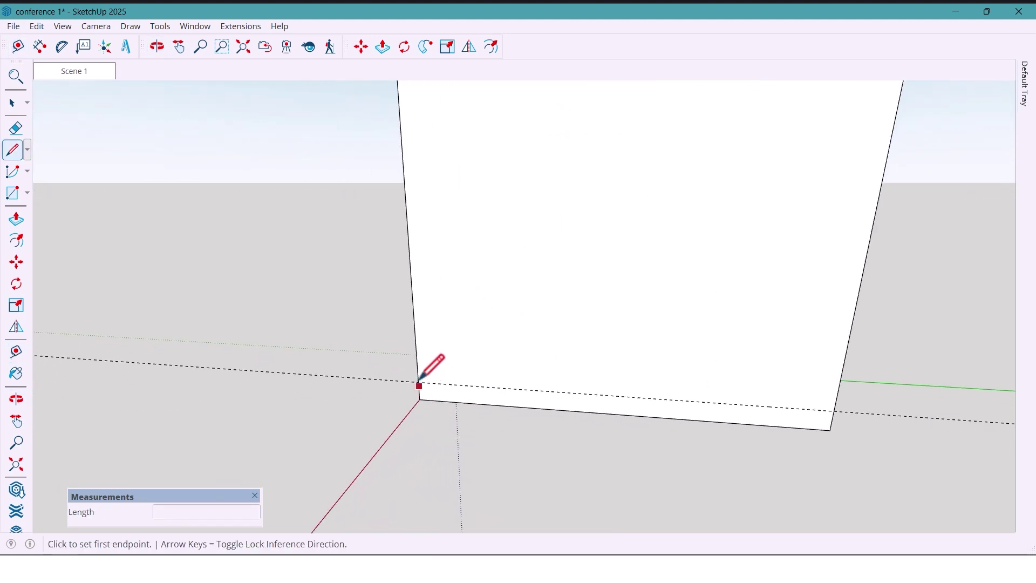
pyautogui.click(418, 382)
pyautogui.click(829, 410)
pyautogui.scroll(-5, 699, 428)
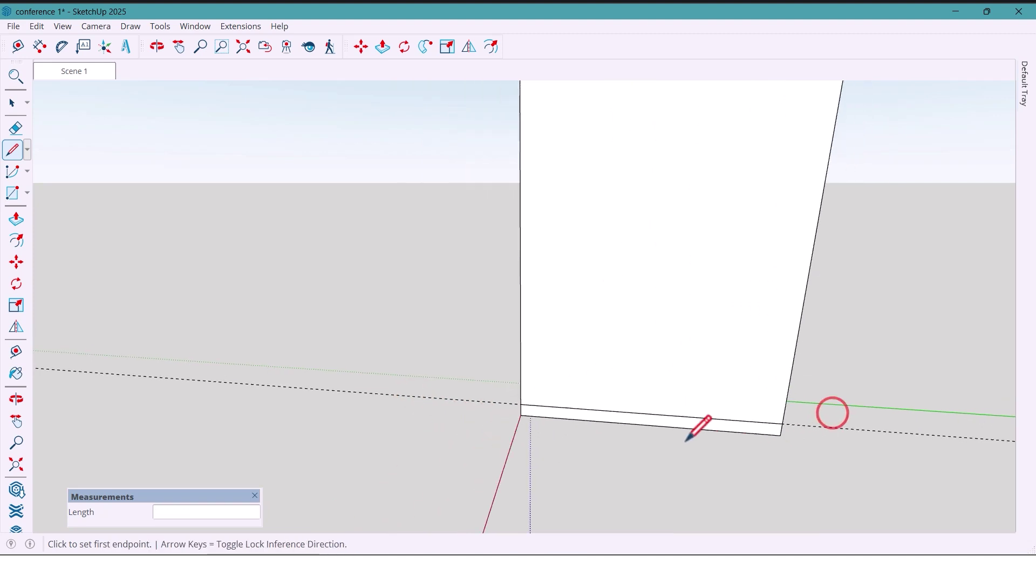
pyautogui.scroll(3, 650, 118)
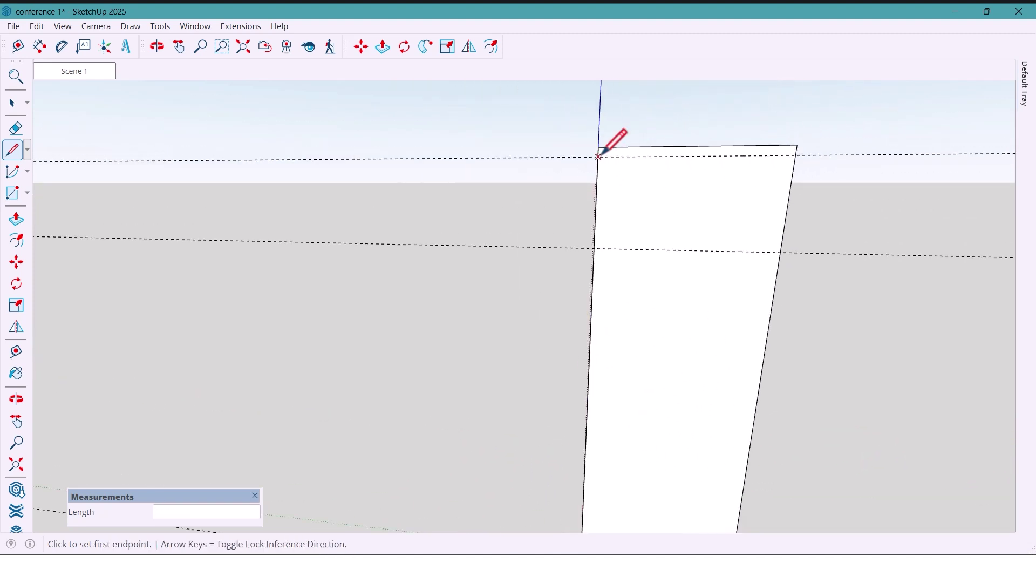
pyautogui.click(797, 155)
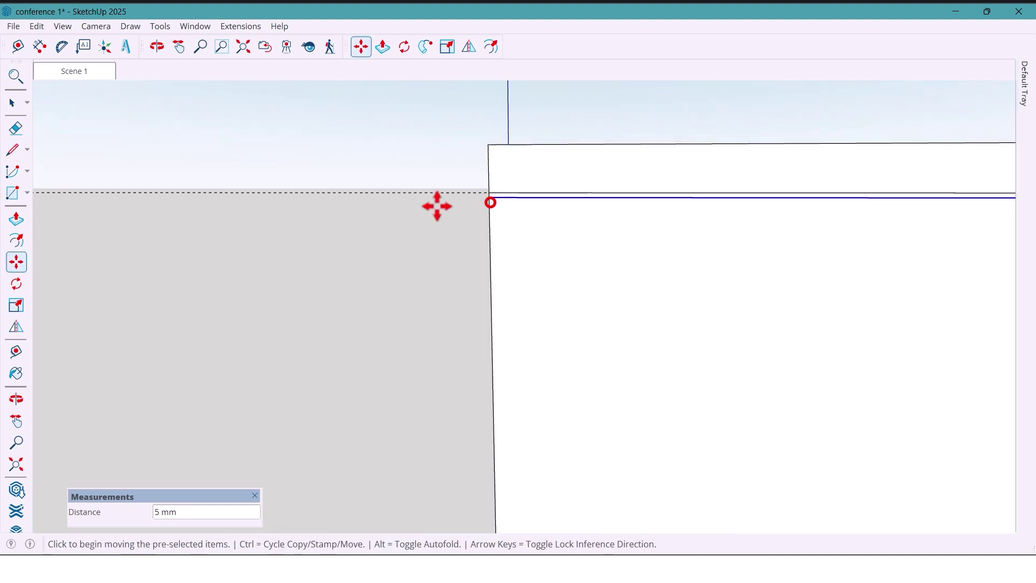
# Step: Copy the horizontal division lines on the front face at a 5 mm offset to outline narrow gaps
pyautogui.scroll(-6, 399, 206)
pyautogui.moveTo(398, 205); pyautogui.dragTo(465, 305, button='middle')
pyautogui.press('space')
pyautogui.click(703, 337)
pyautogui.scroll(5, 629, 315)
pyautogui.moveTo(635, 324); pyautogui.dragTo(600, 275, button='middle')
pyautogui.scroll(-7, 601, 274)
pyautogui.click(604, 282)
pyautogui.press('m')
pyautogui.scroll(5, 506, 232)
pyautogui.press('ctrl')
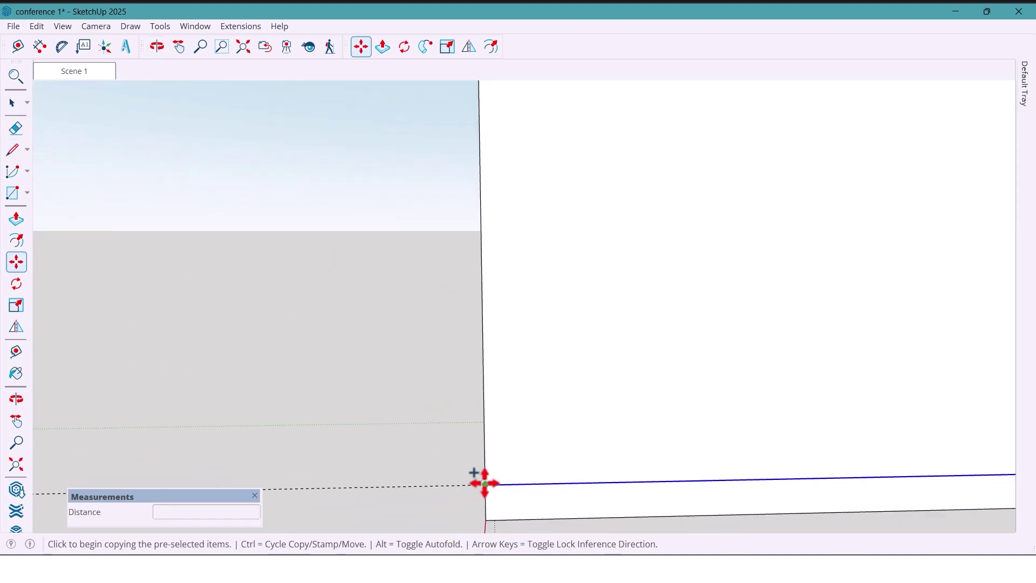
pyautogui.click(486, 485)
pyautogui.click(486, 475)
pyautogui.moveTo(485, 474); pyautogui.dragTo(419, 490, button='middle')
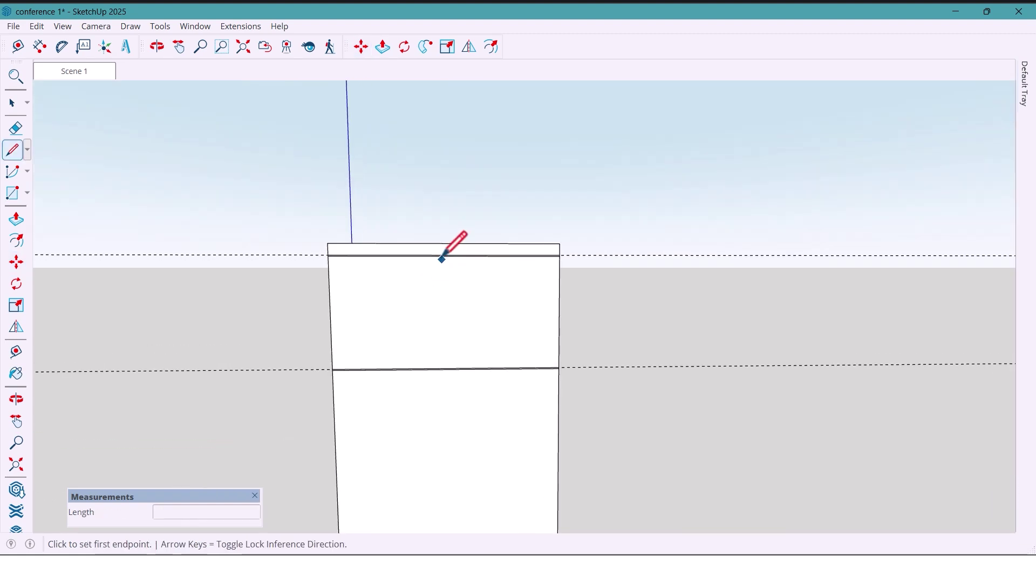
# Step: Draw a vertical centre line on the front face from the upper gap's midpoint down to the bottom gap
pyautogui.click(445, 255)
pyautogui.scroll(-5, 448, 258)
pyautogui.scroll(2, 445, 394)
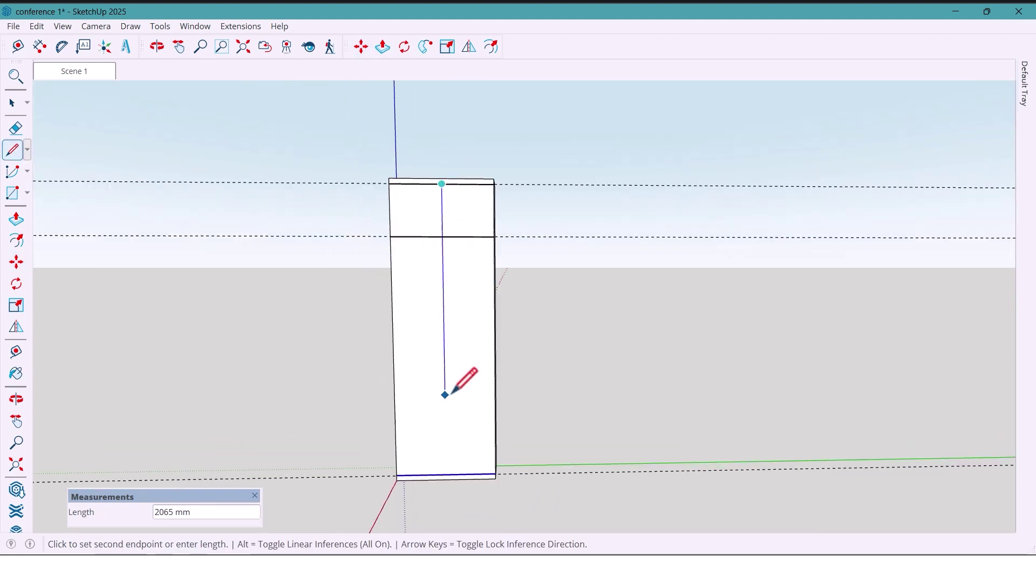
pyautogui.scroll(3, 449, 471)
pyautogui.click(448, 470)
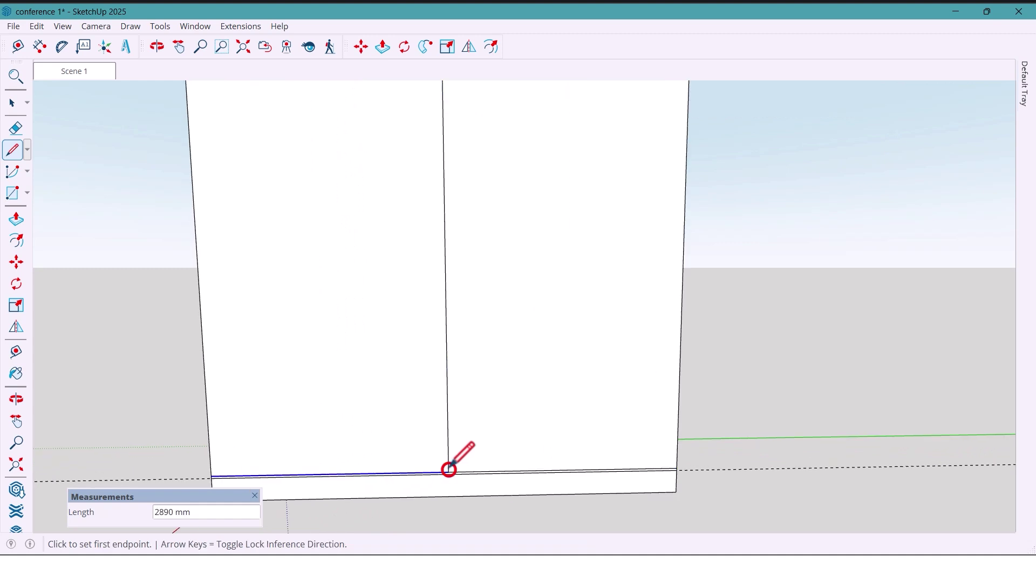
# Step: Copy both segments of the vertical centre line 5 mm sideways to outline the gap between the doors
pyautogui.scroll(-3, 449, 470)
pyautogui.press('space')
pyautogui.scroll(3, 452, 285)
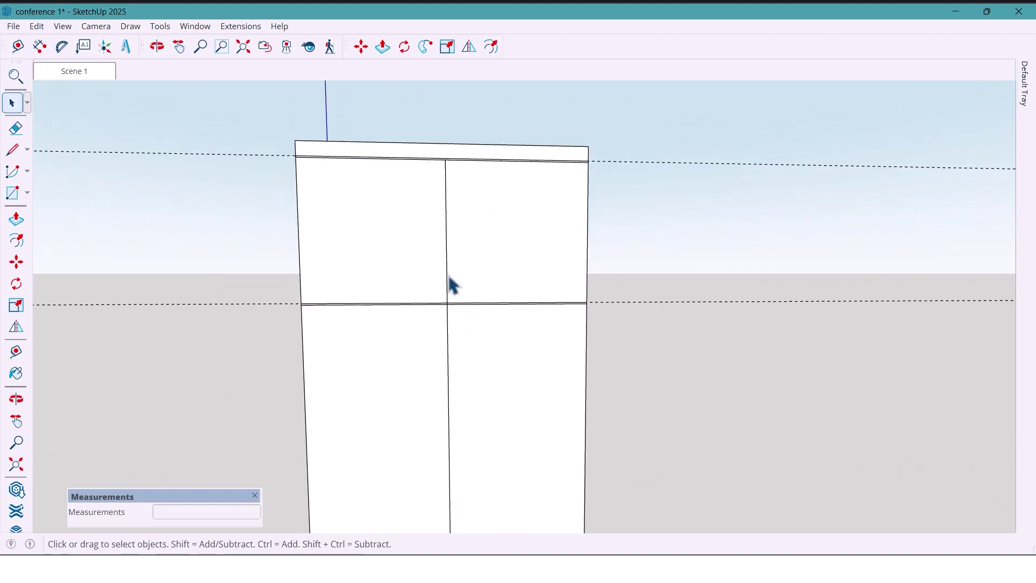
pyautogui.keyDown('ctrl'); pyautogui.click(452, 332); pyautogui.keyUp('ctrl')
pyautogui.click(16, 263)
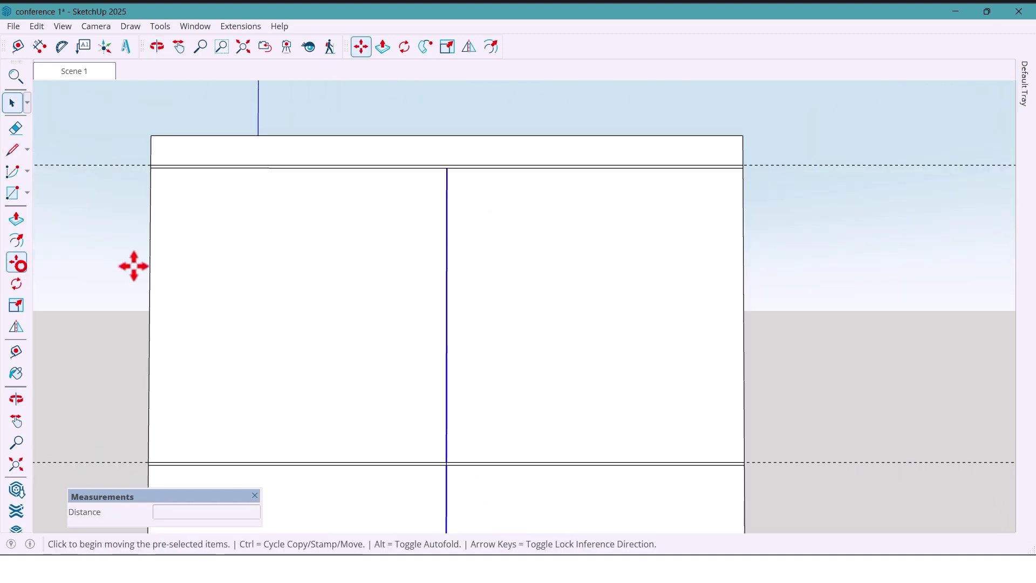
pyautogui.press('ctrl')
pyautogui.click(448, 167)
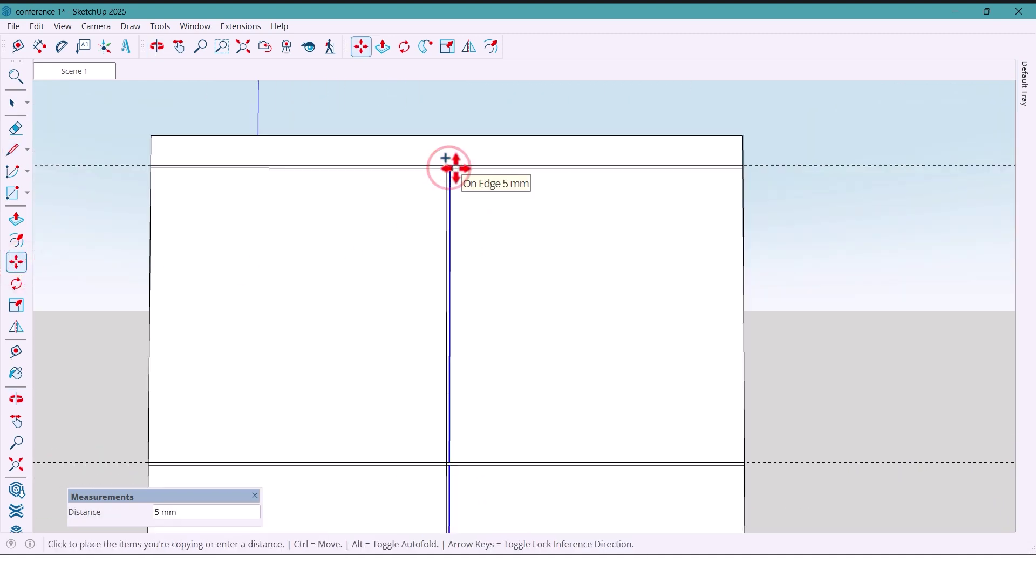
pyautogui.click(454, 168)
pyautogui.press('space')
pyautogui.moveTo(459, 348); pyautogui.dragTo(447, 355, button='middle')
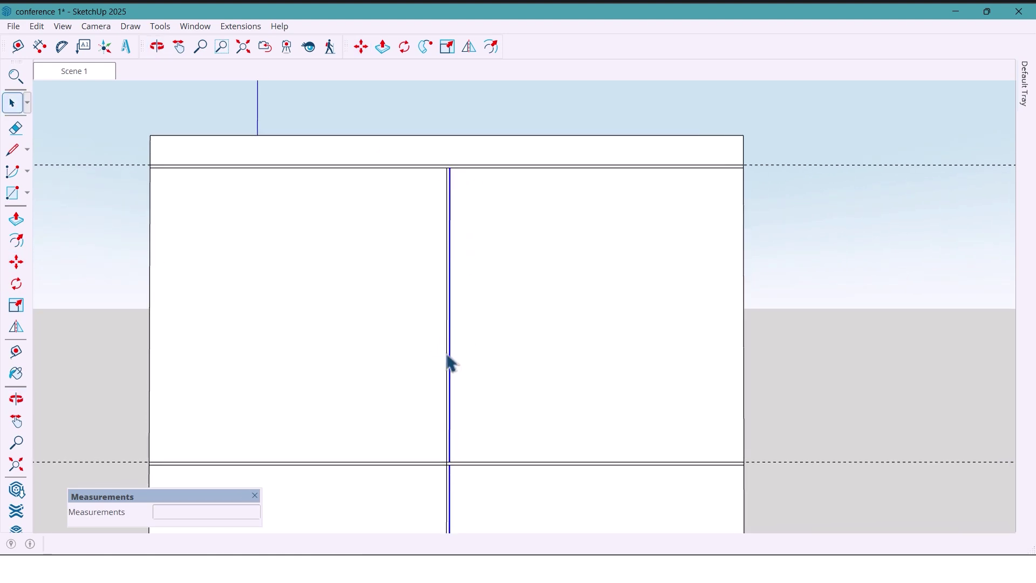
# Step: Remove the construction guides from the cabinet with the Eraser
pyautogui.click(17, 128)
pyautogui.scroll(-8, 449, 263)
pyautogui.moveTo(449, 264); pyautogui.dragTo(448, 308, button='middle')
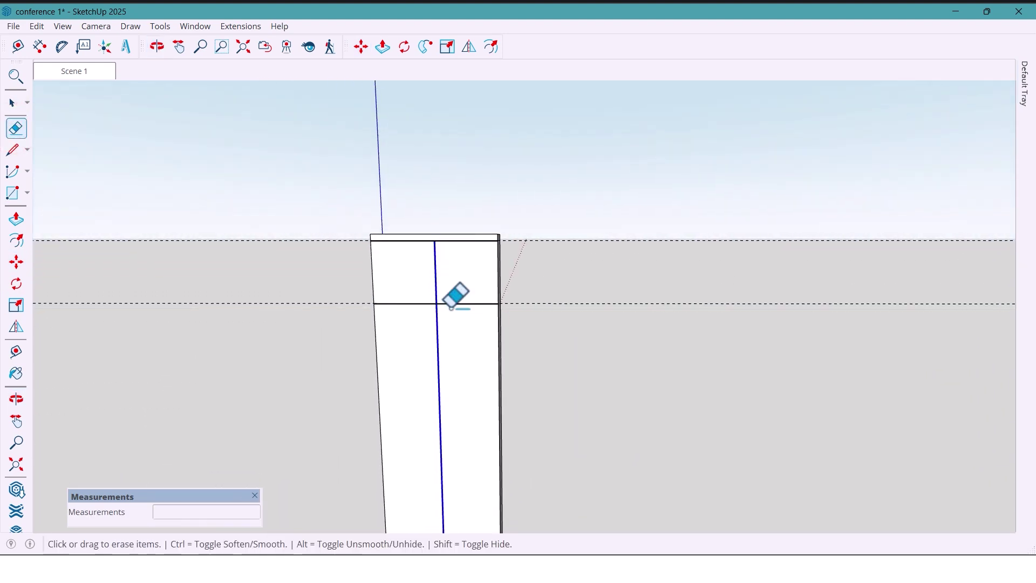
pyautogui.scroll(-1, 449, 307)
pyautogui.scroll(-1, 563, 301)
pyautogui.moveTo(578, 416); pyautogui.dragTo(500, 405, button='middle')
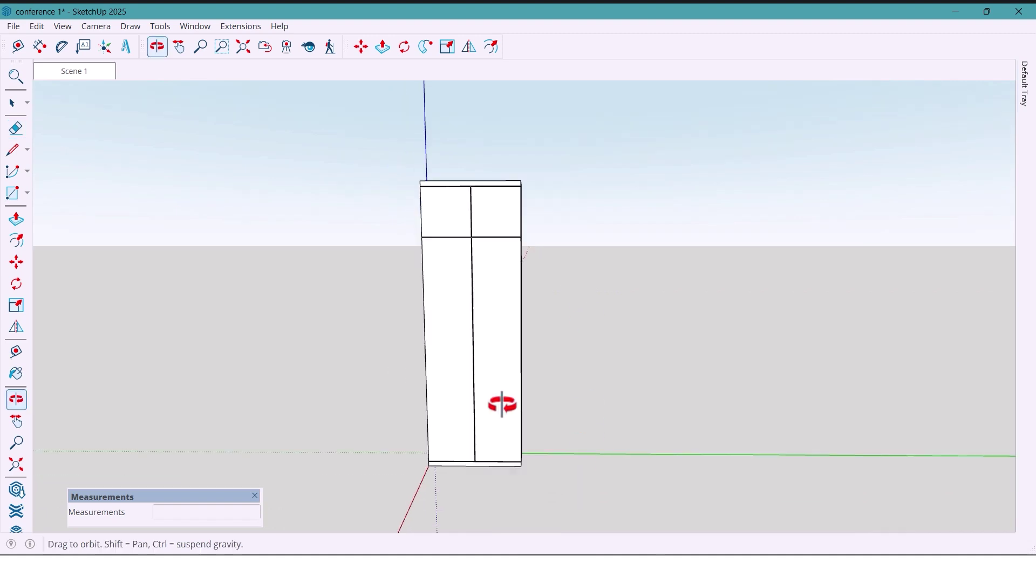
# Step: Select the entire cabinet block with all its connected geometry and make it a group
pyautogui.press('space')
pyautogui.click(499, 399)
pyautogui.tripleClick(499, 400)
pyautogui.rightClick(499, 399)
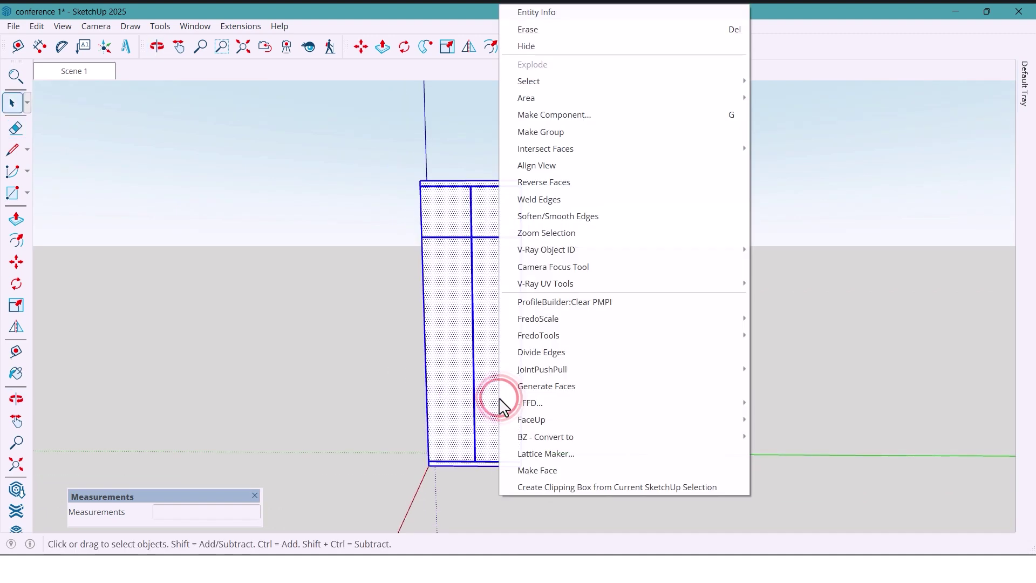
pyautogui.click(576, 133)
# Step: Draw a 300 mm deep rectangle on the ground beside the cabinet, starting at its rear bottom corner along the green axis
pyautogui.press('h')
pyautogui.scroll(6, 470, 416)
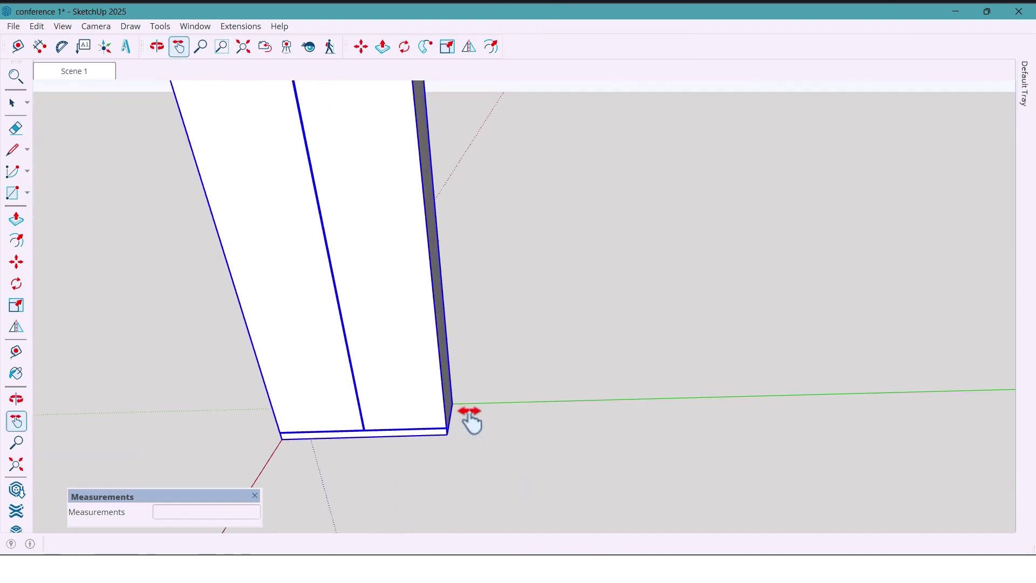
pyautogui.moveTo(471, 421); pyautogui.dragTo(453, 394)
pyautogui.press('r')
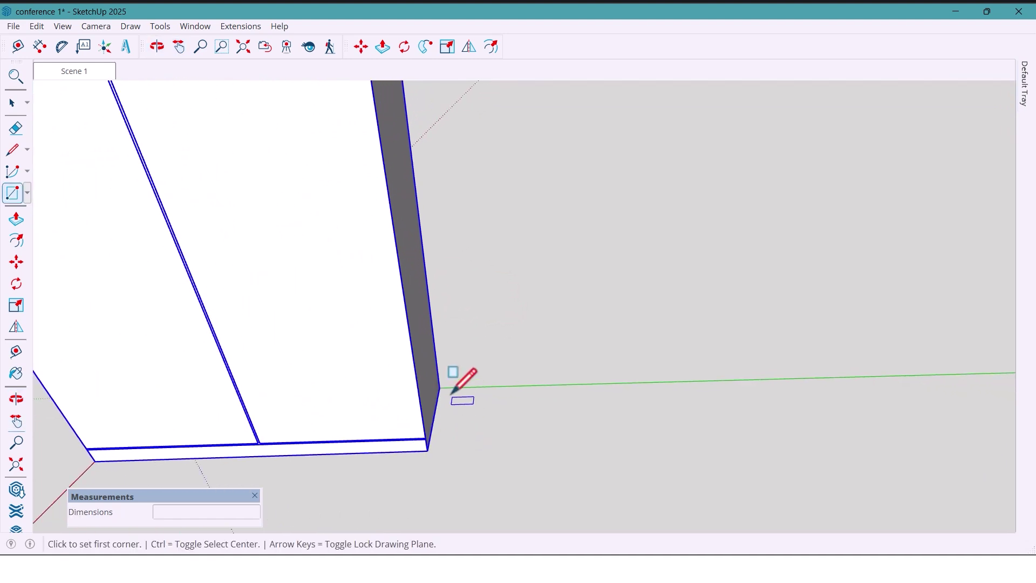
pyautogui.click(440, 387)
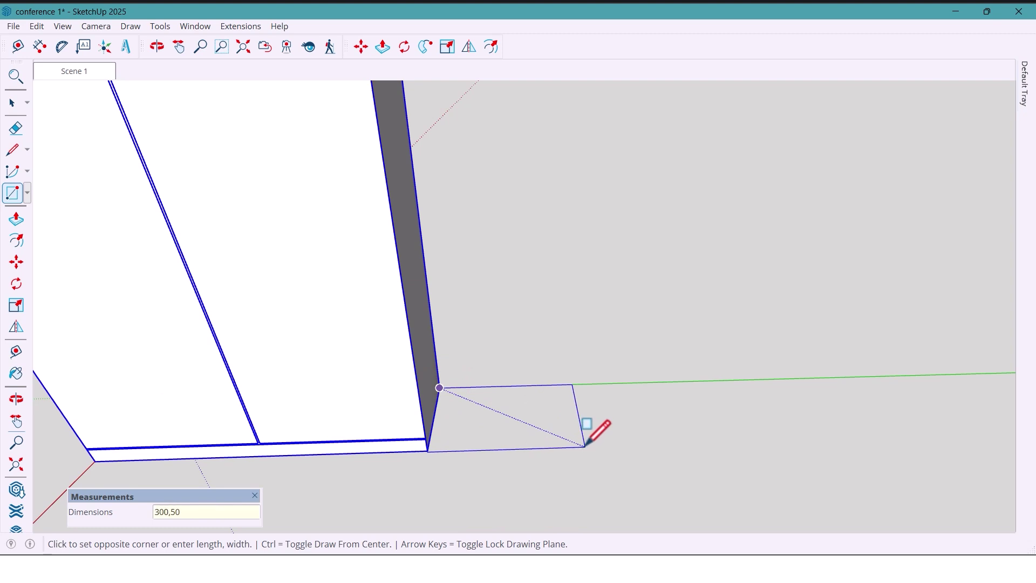
pyautogui.click(586, 446)
pyautogui.press('space')
pyautogui.moveTo(630, 442); pyautogui.dragTo(602, 415, button='middle')
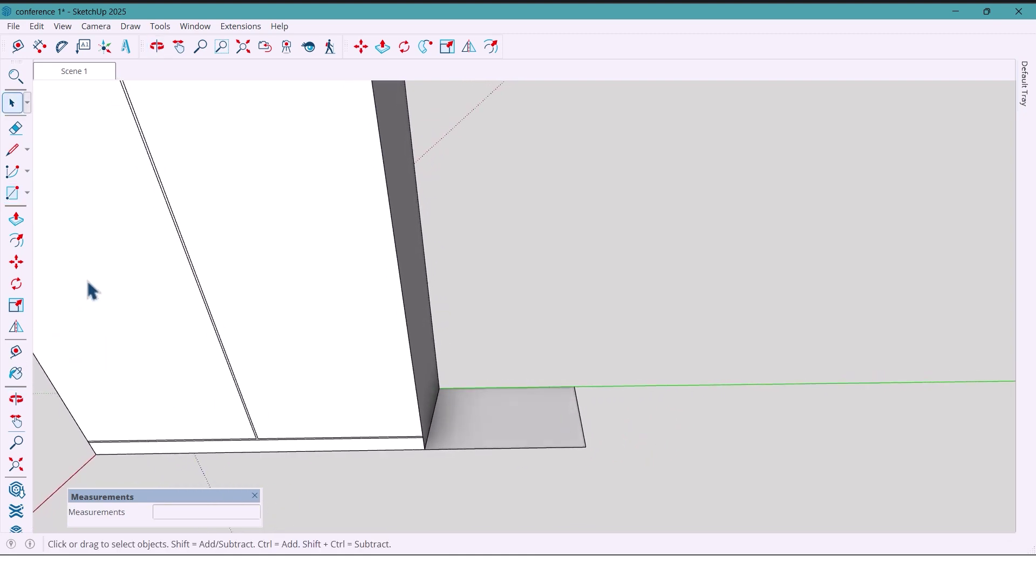
# Step: Pull the ground rectangle up 50 mm and add a new 5 mm section on top, level with the cabinet's bottom gap lines
pyautogui.click(15, 222)
pyautogui.scroll(2, 412, 439)
pyautogui.moveTo(412, 440); pyautogui.dragTo(440, 438, button='middle')
pyautogui.click(439, 440)
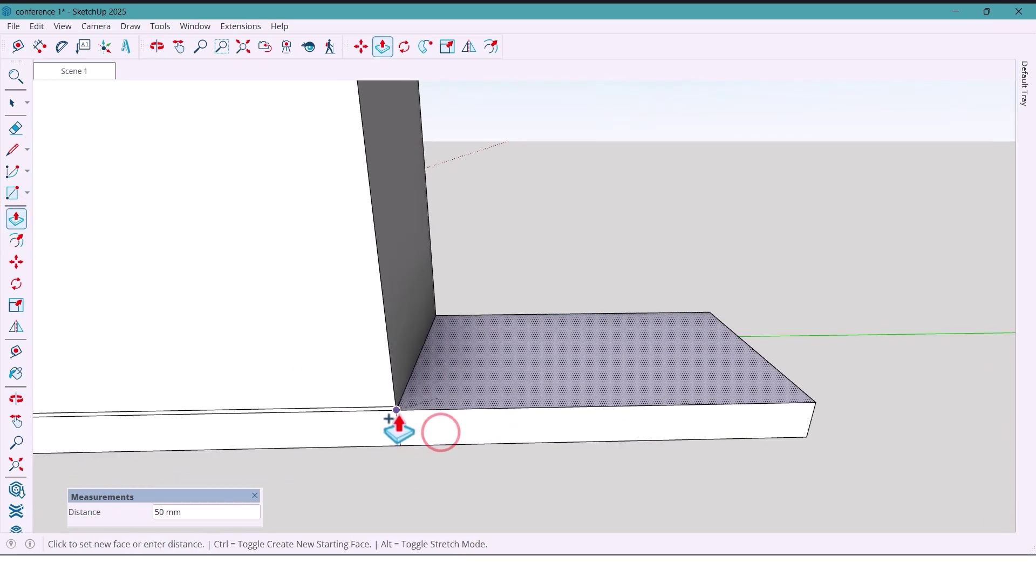
pyautogui.click(398, 415)
pyautogui.click(428, 408)
pyautogui.click(396, 407)
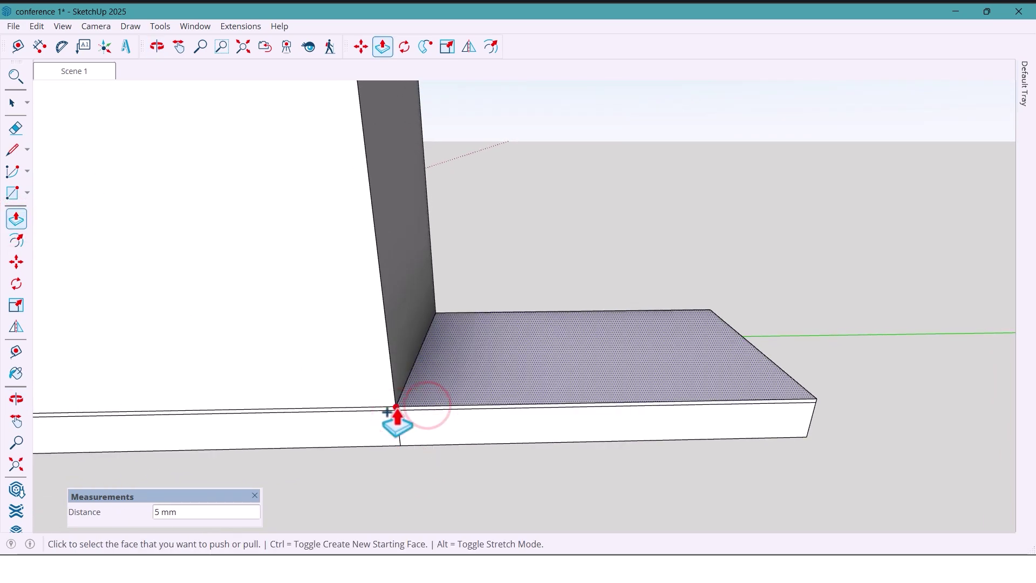
# Step: Extend the side cabinet upward in new Push/Pull sections, including 2390 mm and 495 mm, matching the neighbouring cabinet's horizontal division lines
pyautogui.click(439, 401)
pyautogui.scroll(-6, 442, 450)
pyautogui.scroll(7, 432, 178)
pyautogui.click(450, 273)
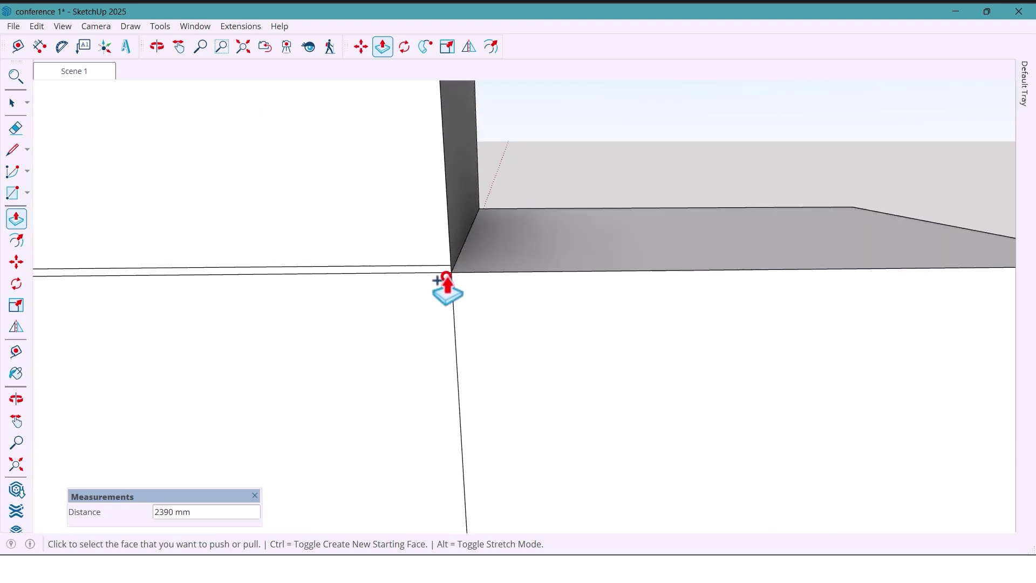
pyautogui.click(464, 269)
pyautogui.click(450, 265)
pyautogui.click(451, 267)
pyautogui.click(469, 177)
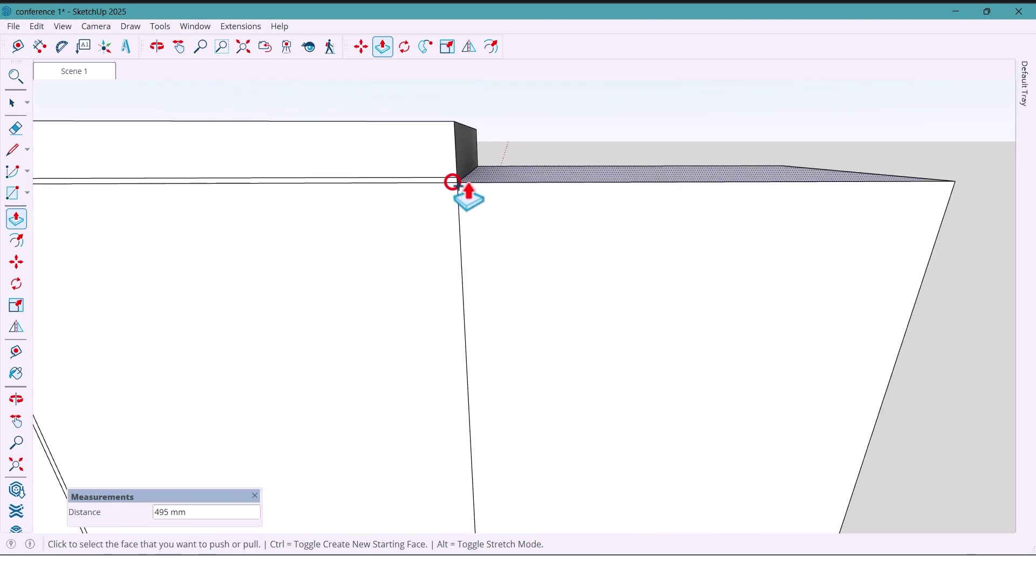
# Step: Place a horizontal guide 600 mm above the side cabinet's bottom front edge and a second one 200 mm above it
pyautogui.scroll(-3, 451, 156)
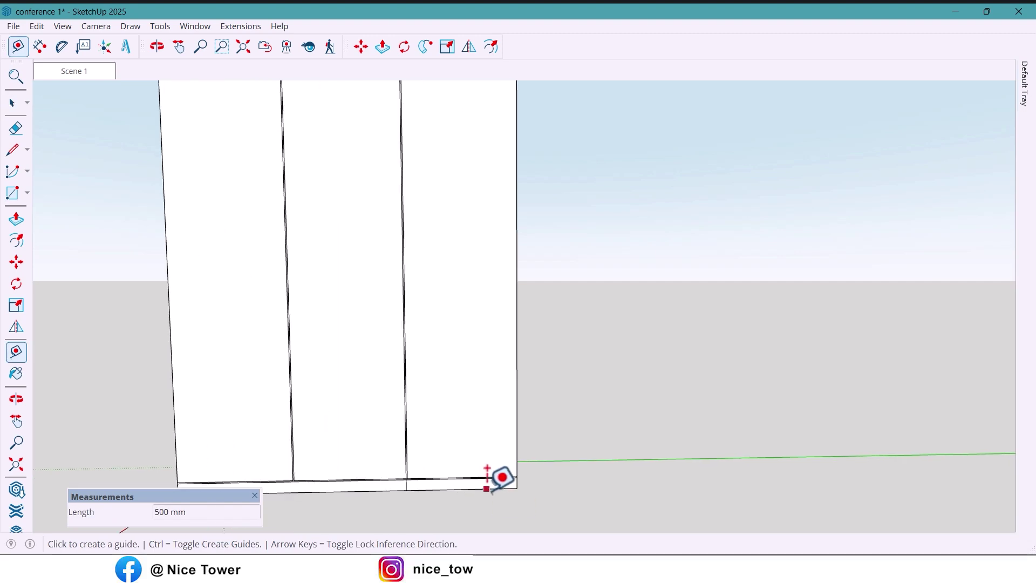
pyautogui.click(486, 488)
pyautogui.scroll(-3, 486, 488)
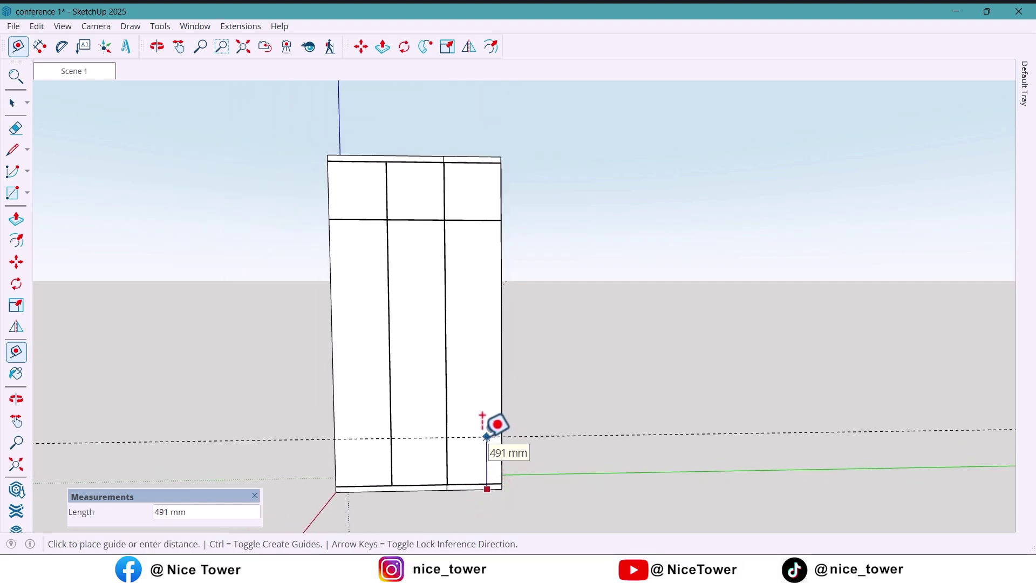
pyautogui.write('600')
pyautogui.press('Return')
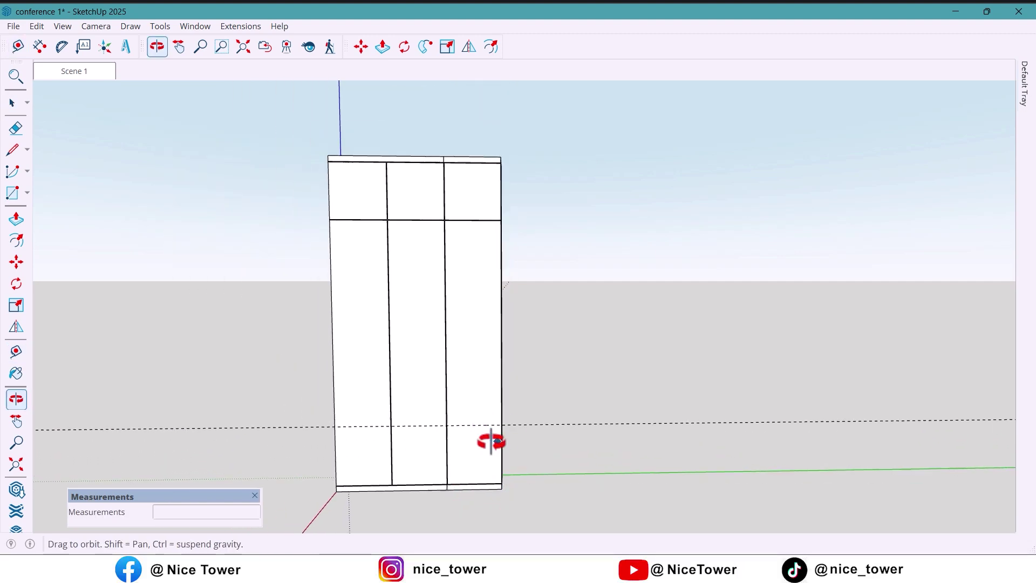
pyautogui.scroll(3, 484, 416)
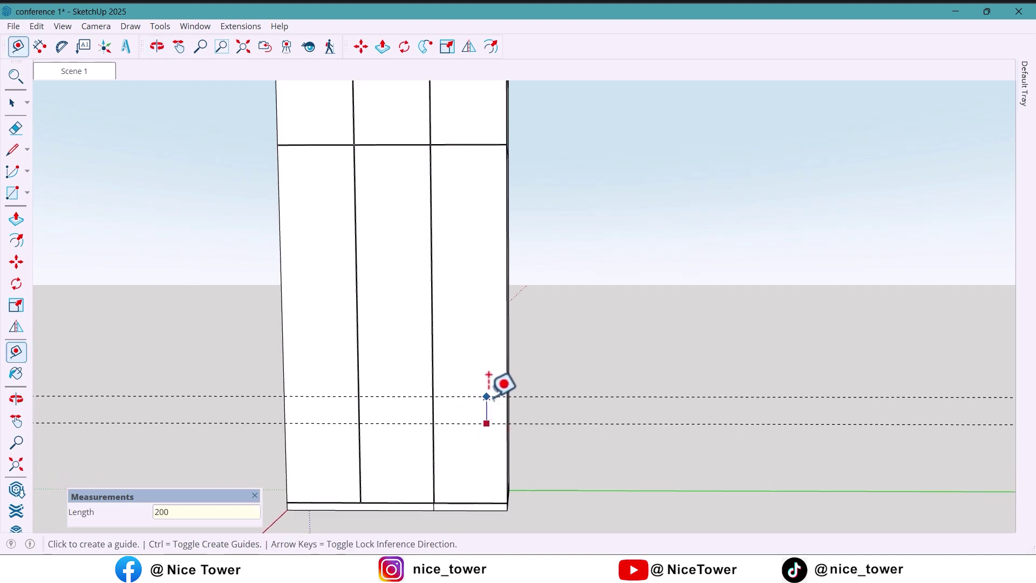
# Step: Draw two horizontal lines across the side cabinet's front face along the upper and lower guides
pyautogui.moveTo(486, 396); pyautogui.dragTo(518, 430, button='middle')
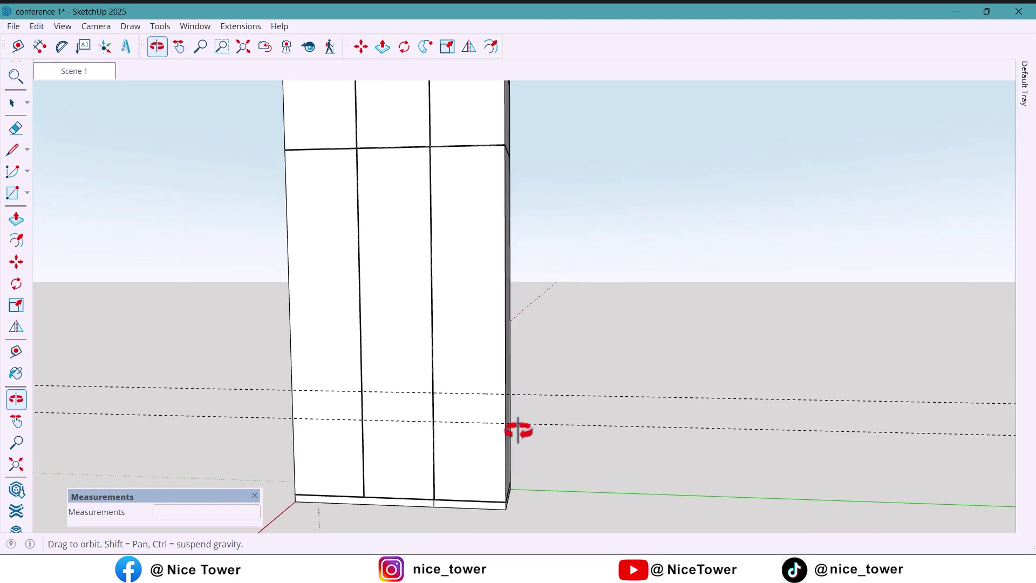
pyautogui.press('l')
pyautogui.scroll(4, 440, 388)
pyautogui.click(430, 381)
pyautogui.click(614, 383)
pyautogui.click(436, 454)
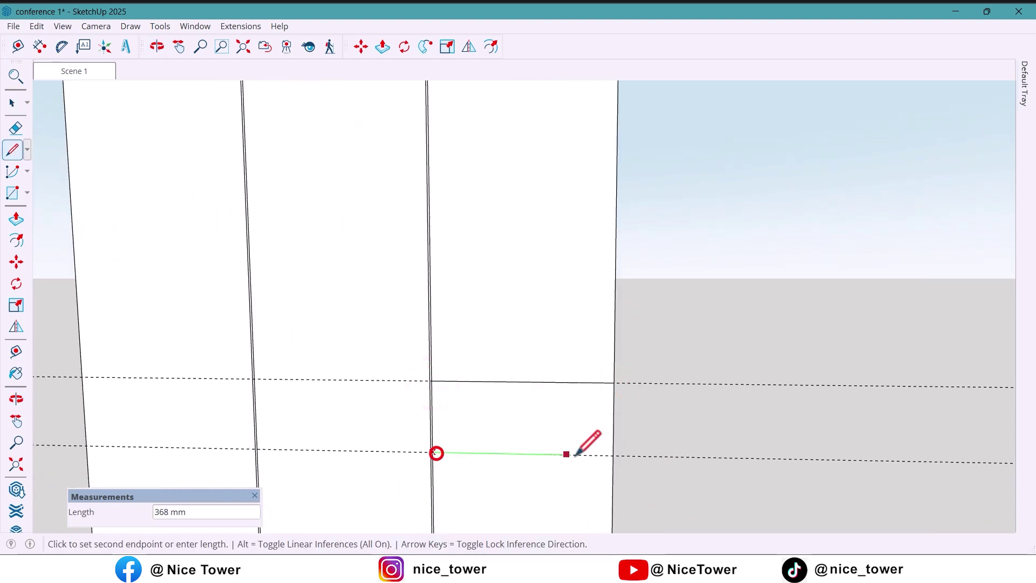
pyautogui.click(614, 454)
# Step: Push the strip between the two lines through the side cabinet's full depth to cut an opening
pyautogui.moveTo(614, 455); pyautogui.dragTo(572, 428, button='middle')
pyautogui.press('p')
pyautogui.click(573, 429)
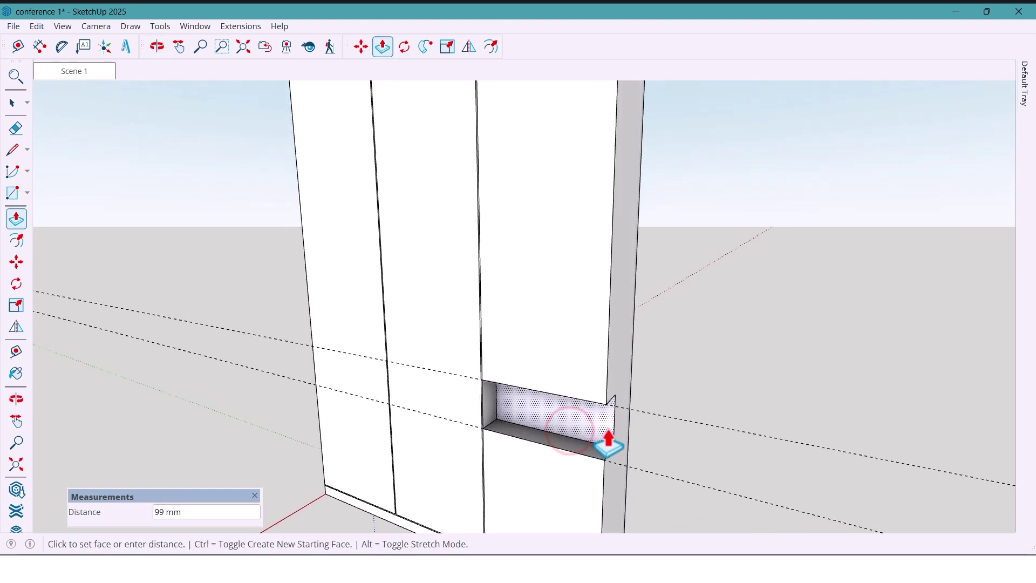
pyautogui.click(628, 398)
pyautogui.moveTo(500, 431)
pyautogui.mouseDown(button='middle')
pyautogui.moveTo(460, 454)
pyautogui.moveTo(555, 359)
pyautogui.moveTo(485, 394)
pyautogui.moveTo(523, 419)
pyautogui.moveTo(544, 412)
pyautogui.moveTo(507, 415)
pyautogui.mouseUp(button='middle')
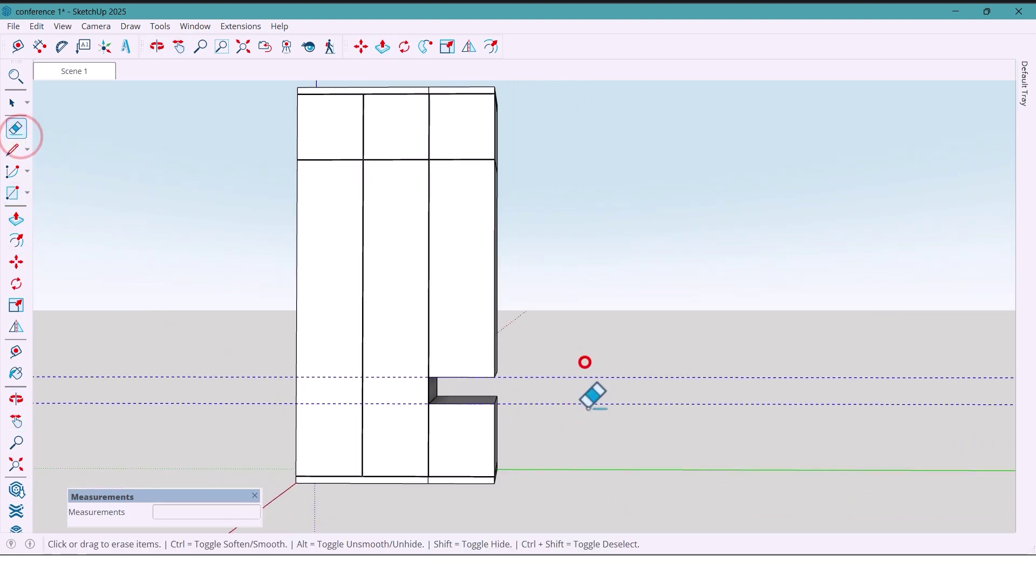
# Step: Draw a 300 by 1500 mm rectangle on the ground beside the side cabinet, along the green axis
pyautogui.keyDown('shift'); pyautogui.moveTo(551, 430); pyautogui.dragTo(475, 458, button='middle'); pyautogui.keyUp('shift')
pyautogui.click(13, 200)
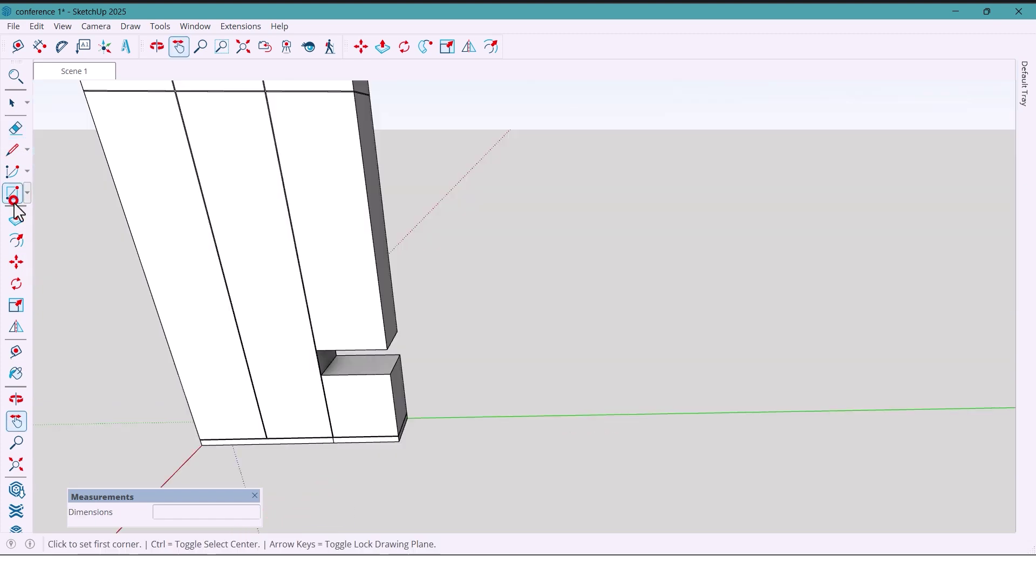
pyautogui.click(453, 419)
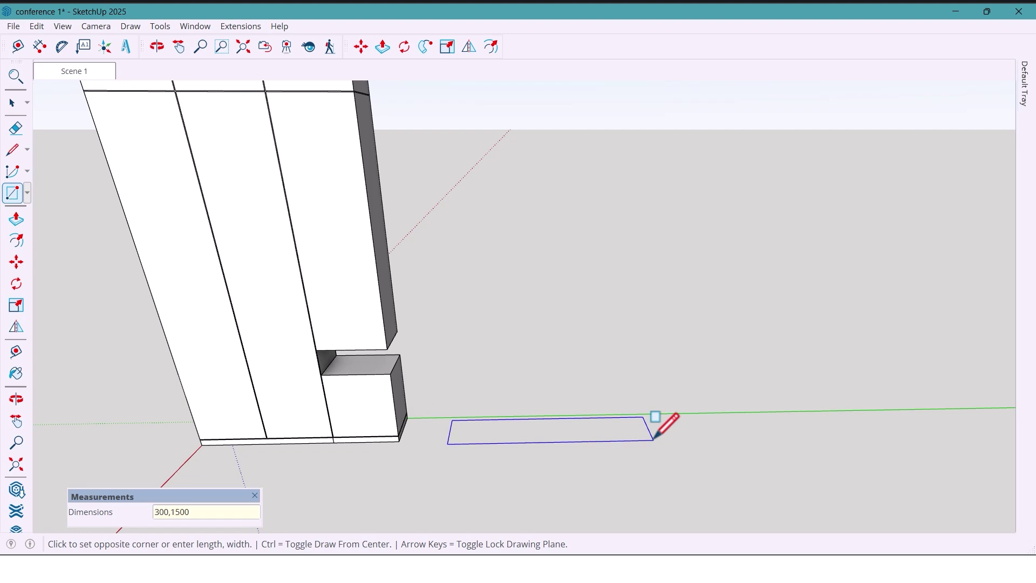
pyautogui.press('Return')
# Step: Extrude the 300 by 1500 mm rectangle upward into a solid box with Push/Pull
pyautogui.moveTo(663, 424); pyautogui.dragTo(565, 443, button='middle')
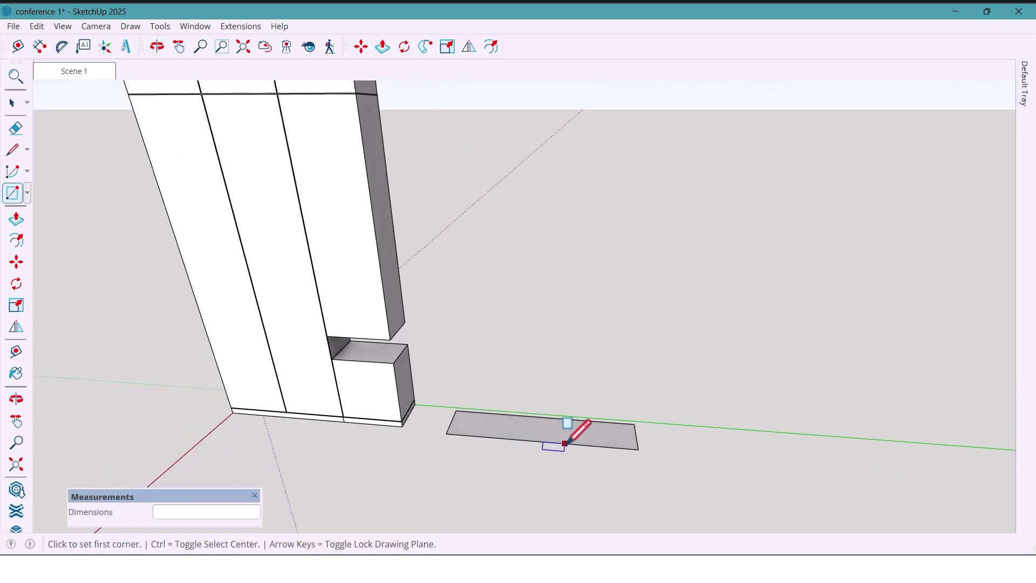
pyautogui.press('p')
pyautogui.scroll(1, 609, 445)
pyautogui.click(609, 445)
pyautogui.click(616, 443)
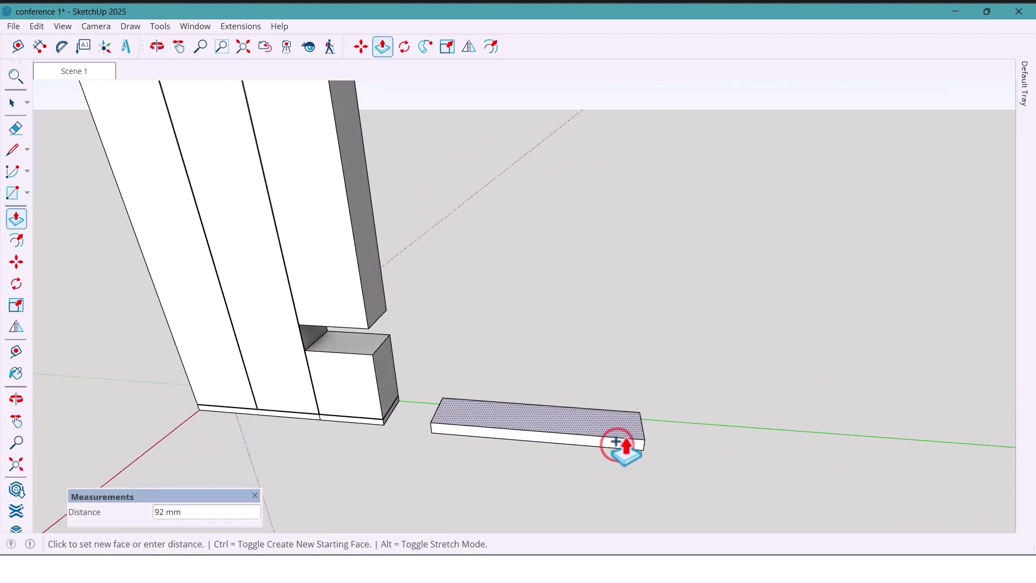
pyautogui.press('Return')
# Step: Offset the outline of the box's long front face inward to form a thin frame
pyautogui.moveTo(616, 442); pyautogui.dragTo(541, 426, button='middle')
pyautogui.press('space')
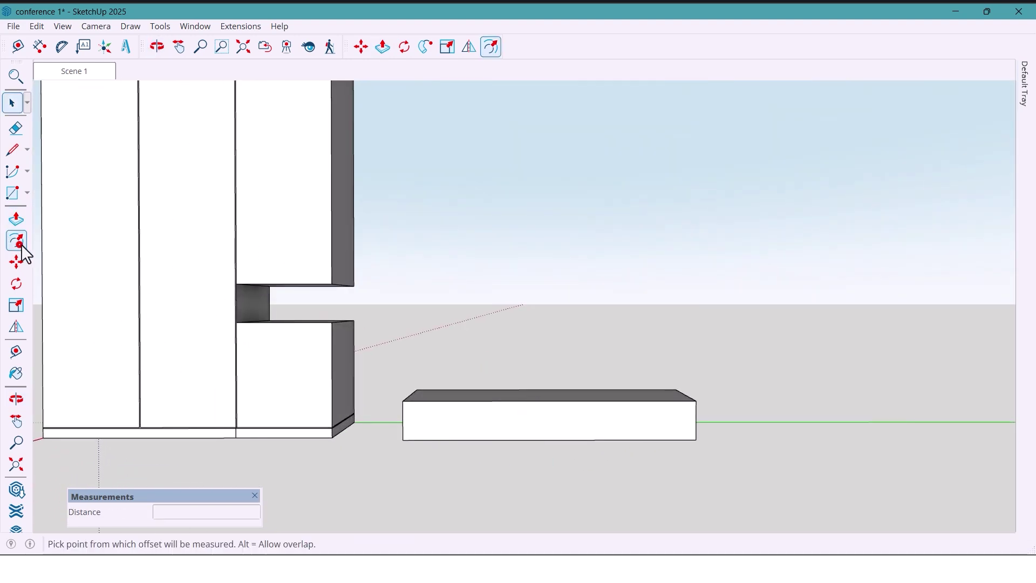
pyautogui.scroll(2, 467, 438)
pyautogui.click(459, 427)
pyautogui.click(452, 439)
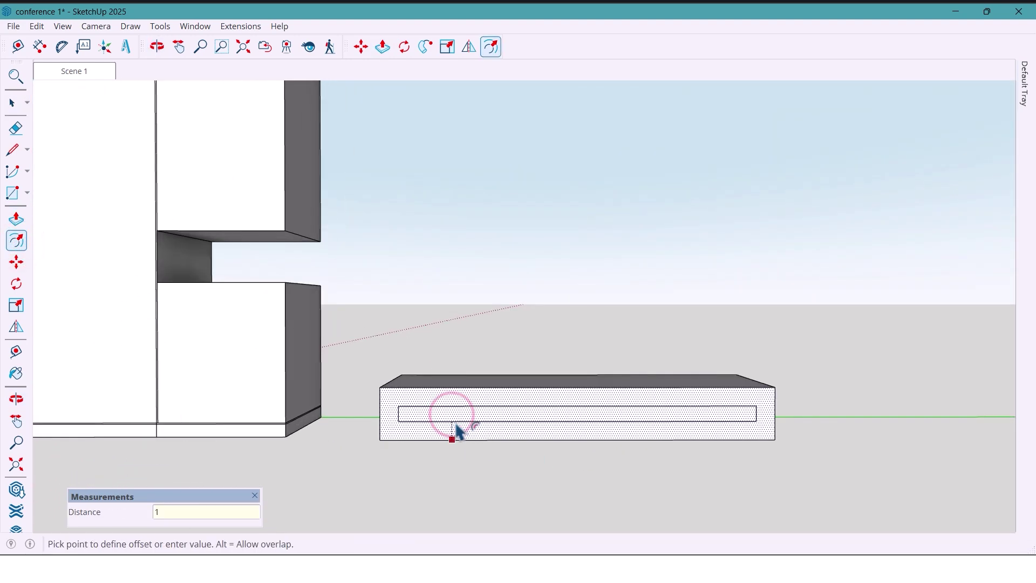
pyautogui.press('Return')
# Step: Push the inner front face of the box backward to hollow it into an open shelf
pyautogui.moveTo(461, 430)
pyautogui.mouseDown(button='middle')
pyautogui.moveTo(423, 430)
pyautogui.moveTo(456, 428)
pyautogui.moveTo(459, 439)
pyautogui.mouseUp(button='middle')
pyautogui.press('p')
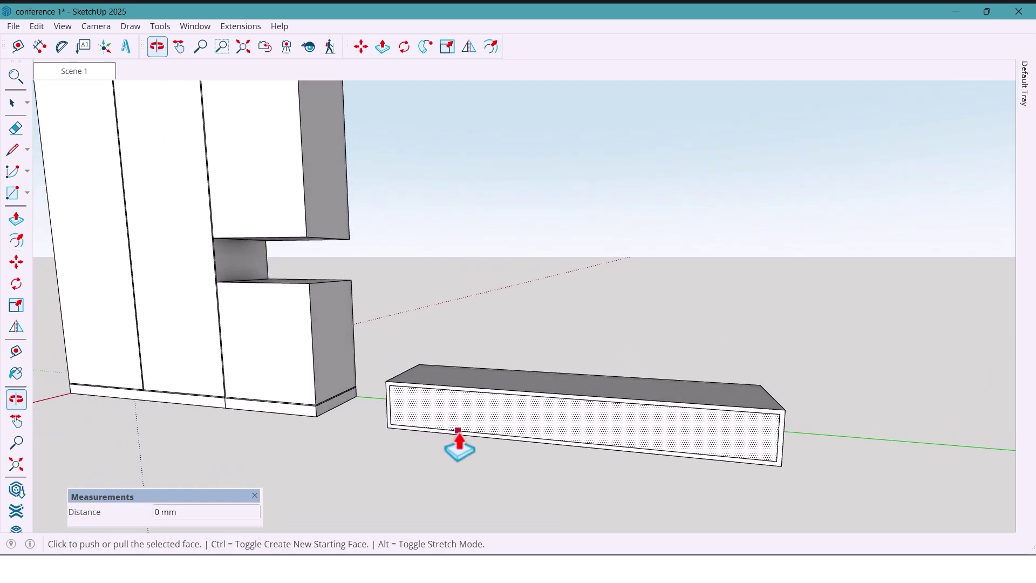
pyautogui.click(457, 429)
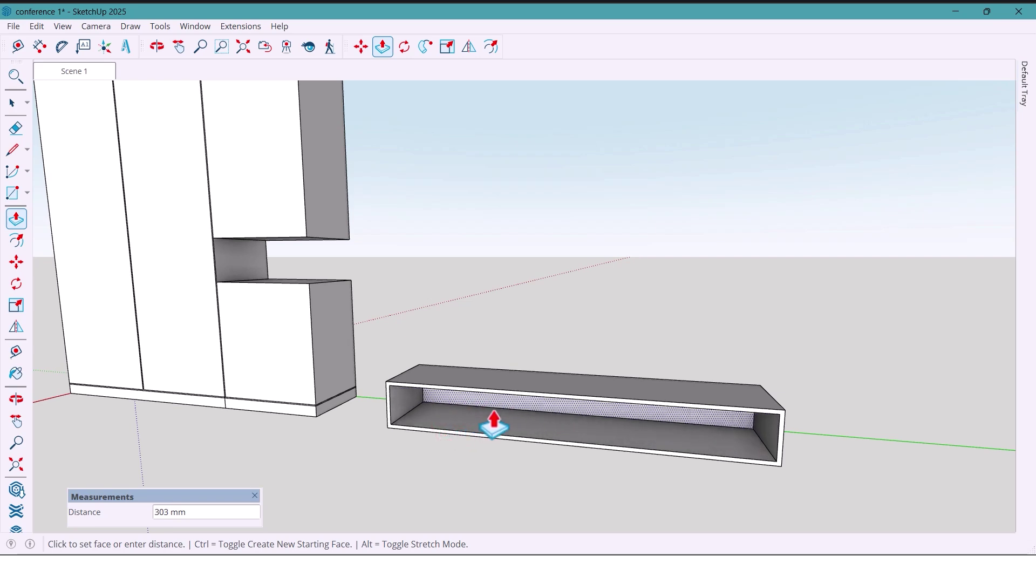
# Step: Select the whole hollow shelf with its connected geometry and make it a group
pyautogui.moveTo(404, 475); pyautogui.dragTo(530, 456, button='middle')
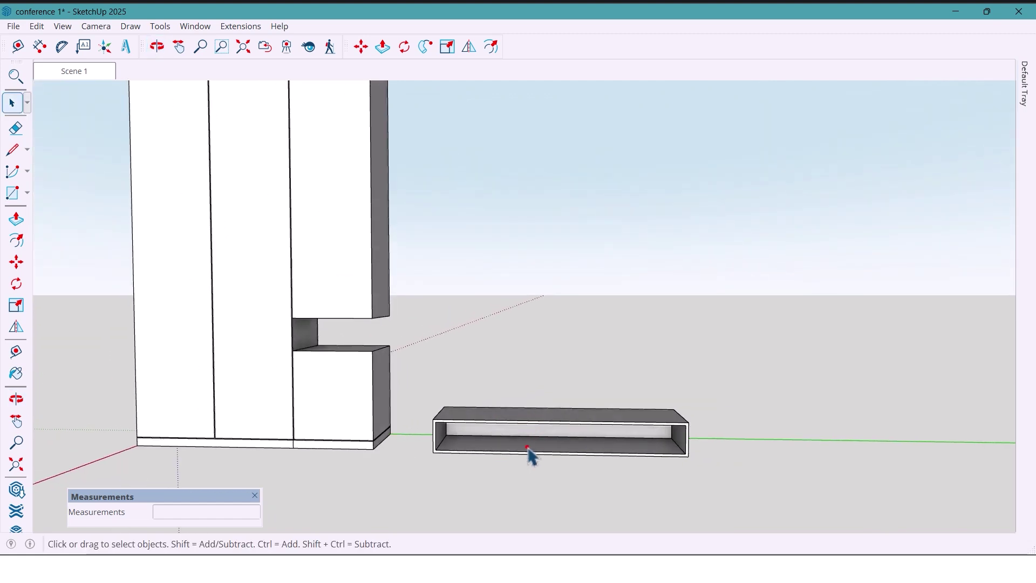
pyautogui.tripleClick(529, 449)
pyautogui.rightClick(528, 445)
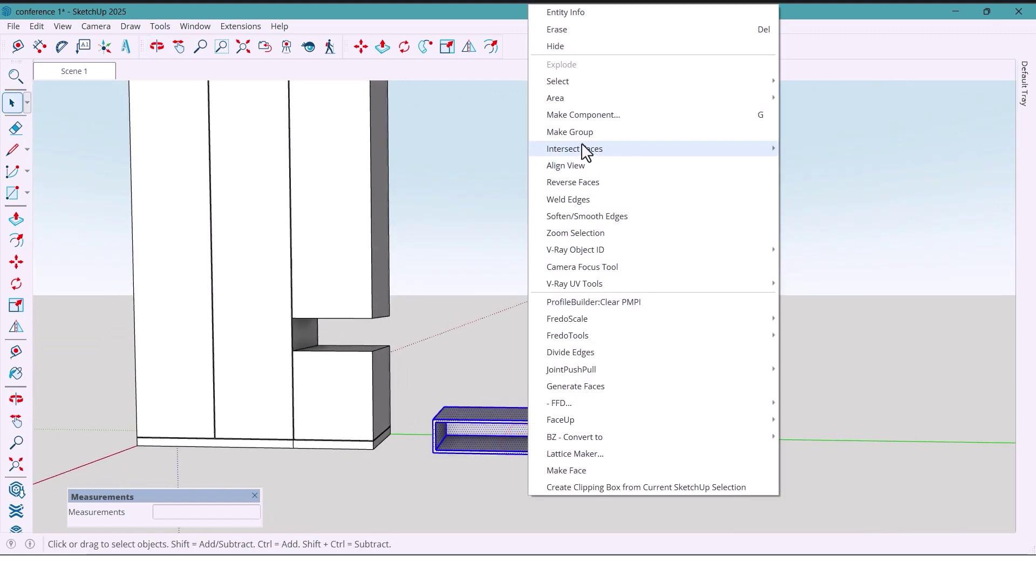
pyautogui.click(581, 134)
# Step: Move the shelf group into the side cabinet's opening, snapping its rear bottom corner to the opening's inner rear bottom corner
pyautogui.moveTo(502, 348); pyautogui.dragTo(447, 443, button='middle')
pyautogui.click(13, 266)
pyautogui.click(456, 446)
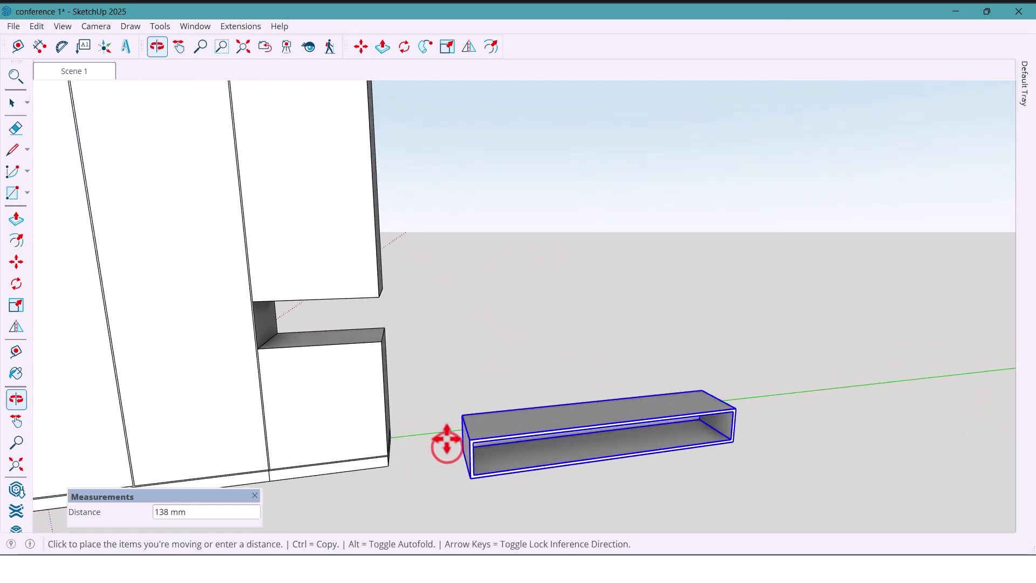
pyautogui.scroll(2, 270, 340)
pyautogui.click(279, 335)
pyautogui.scroll(-3, 370, 372)
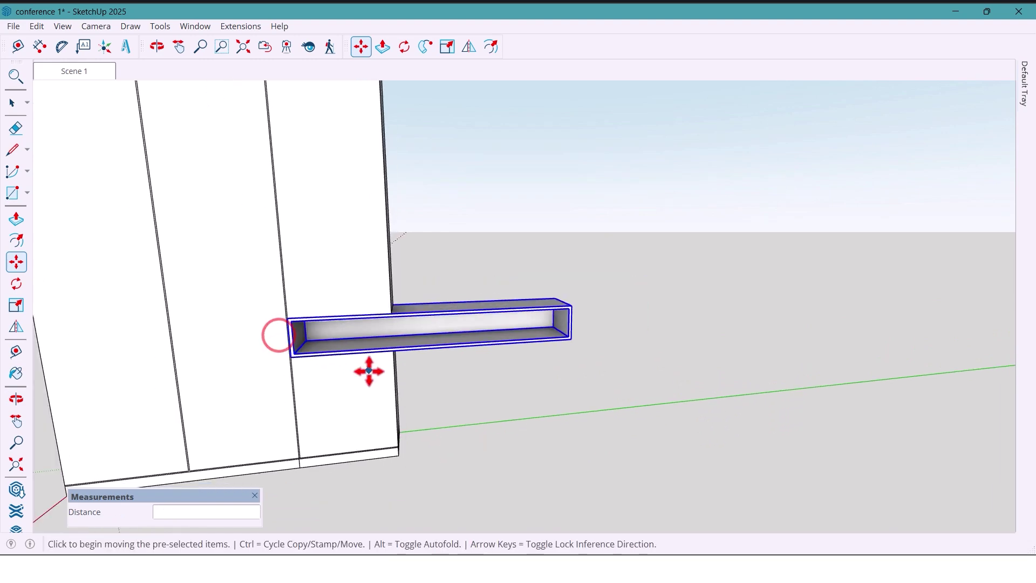
pyautogui.scroll(-2, 369, 371)
pyautogui.press('space')
pyautogui.click(462, 440)
# Step: Open the tall two-door cabinet group and paint all its faces with the in-model blue material pvc2
pyautogui.moveTo(463, 440); pyautogui.dragTo(454, 399, button='middle')
pyautogui.scroll(-2, 420, 408)
pyautogui.moveTo(570, 437); pyautogui.dragTo(514, 311, button='middle')
pyautogui.scroll(2, 561, 416)
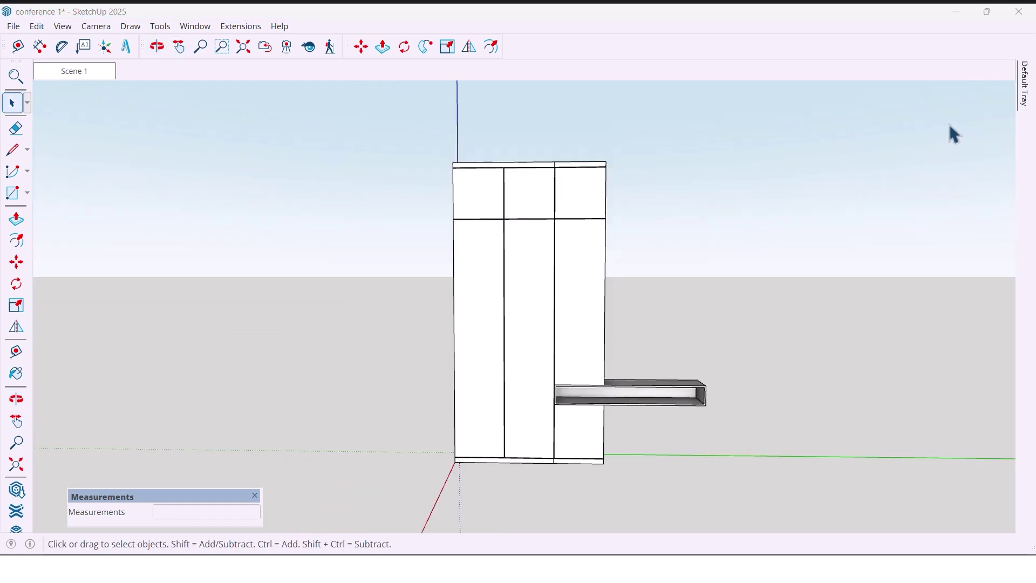
pyautogui.click(1023, 84)
pyautogui.click(922, 422)
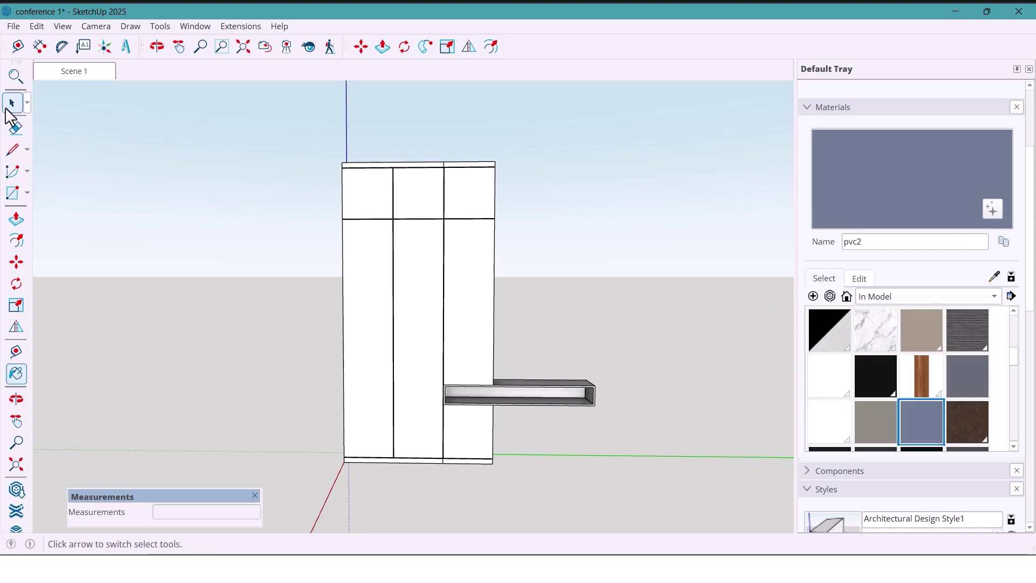
pyautogui.doubleClick(381, 227)
pyautogui.press('b')
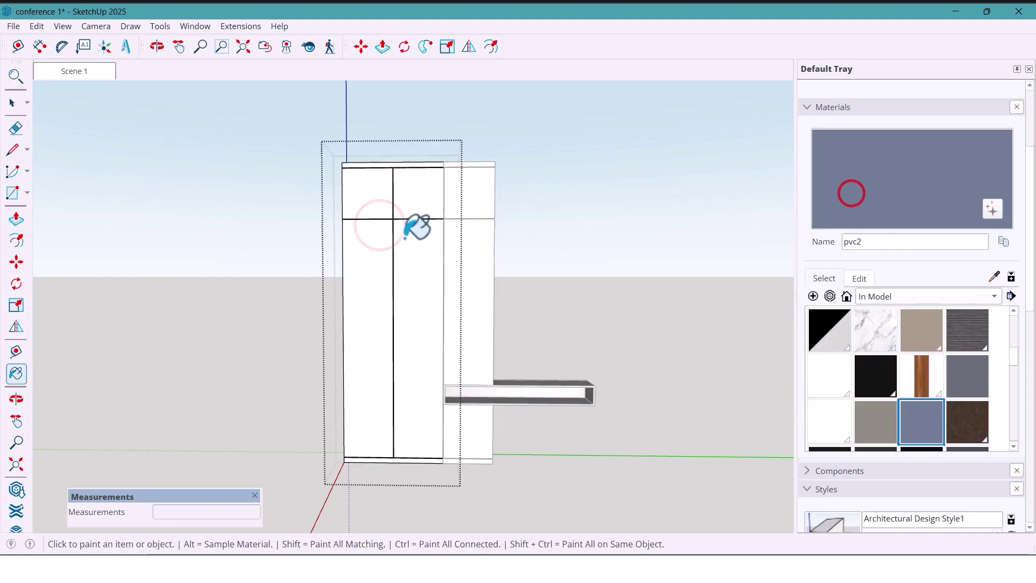
pyautogui.click(381, 233)
pyautogui.press('space')
# Step: Paint the narrow gap face between the cabinet doors with the black Material #50
pyautogui.click(889, 380)
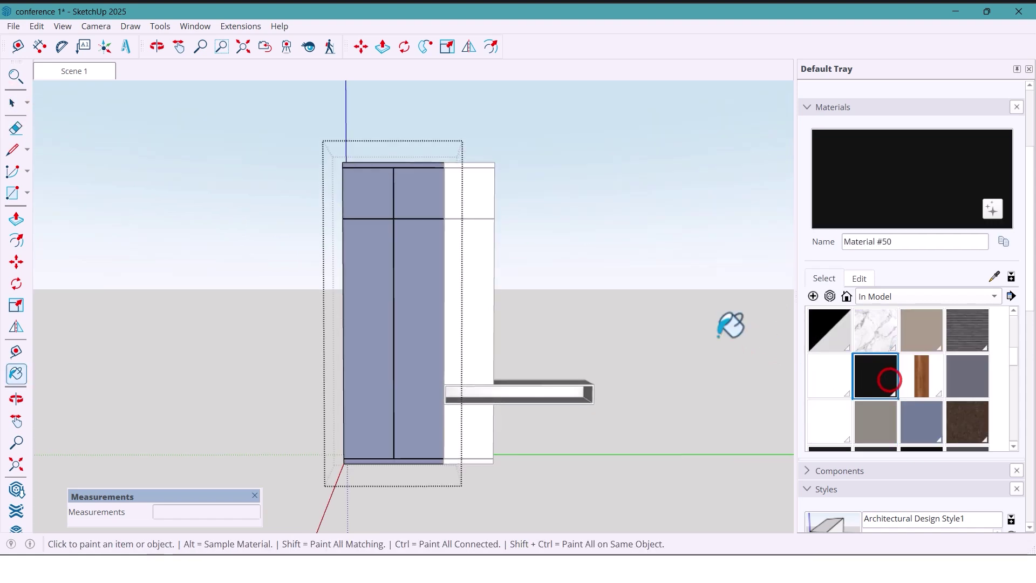
pyautogui.scroll(10, 413, 229)
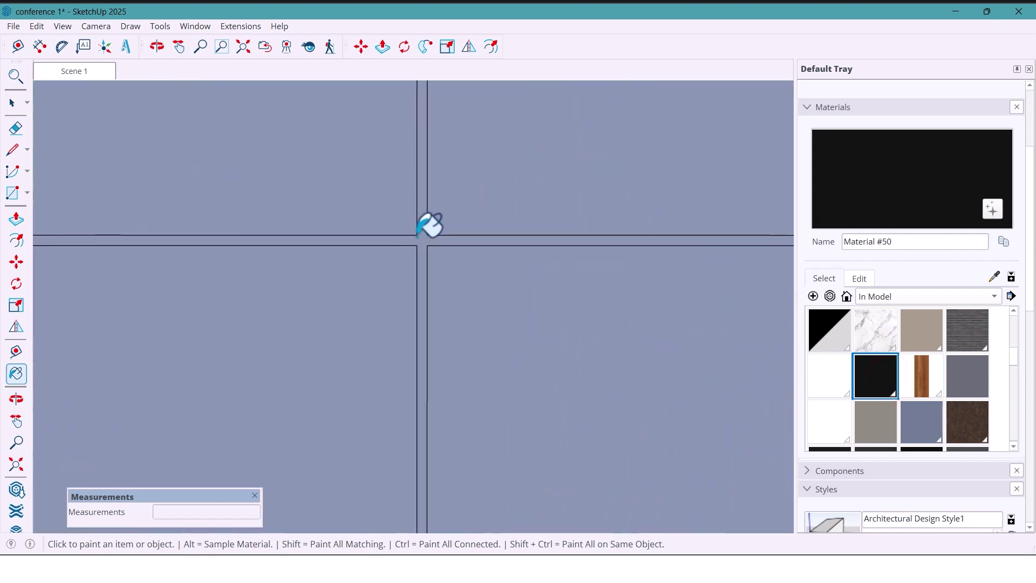
pyautogui.click(420, 240)
pyautogui.scroll(-5, 423, 308)
pyautogui.scroll(-5, 435, 296)
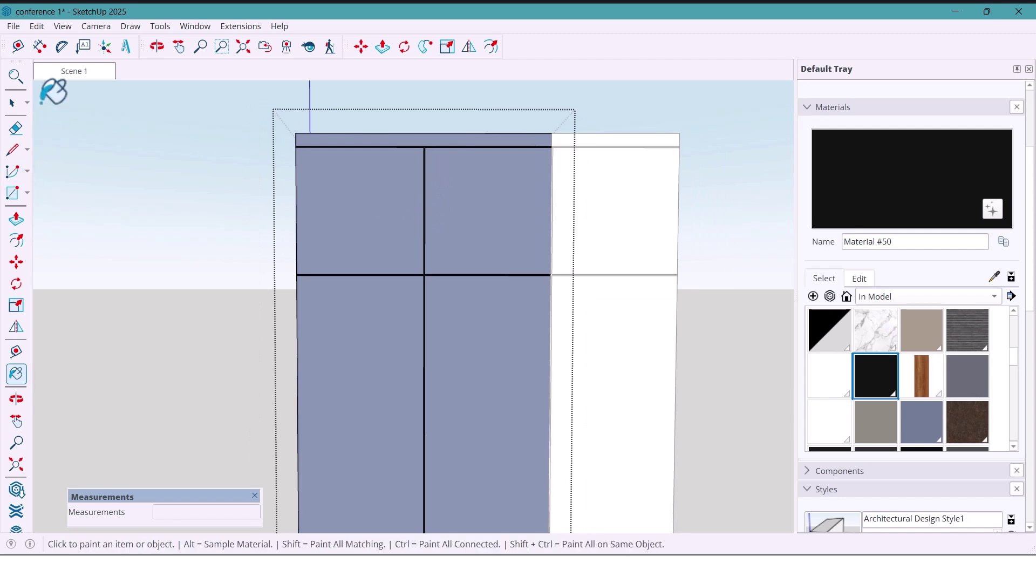
# Step: Push the black gap face into the cabinet to form recessed grooves between the doors
pyautogui.click(14, 220)
pyautogui.scroll(8, 419, 275)
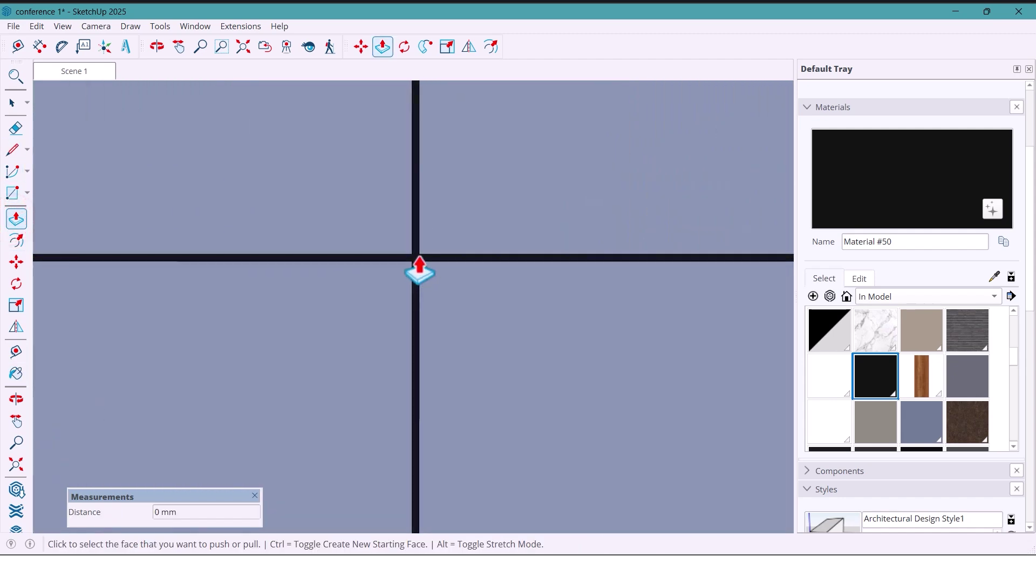
pyautogui.click(402, 345)
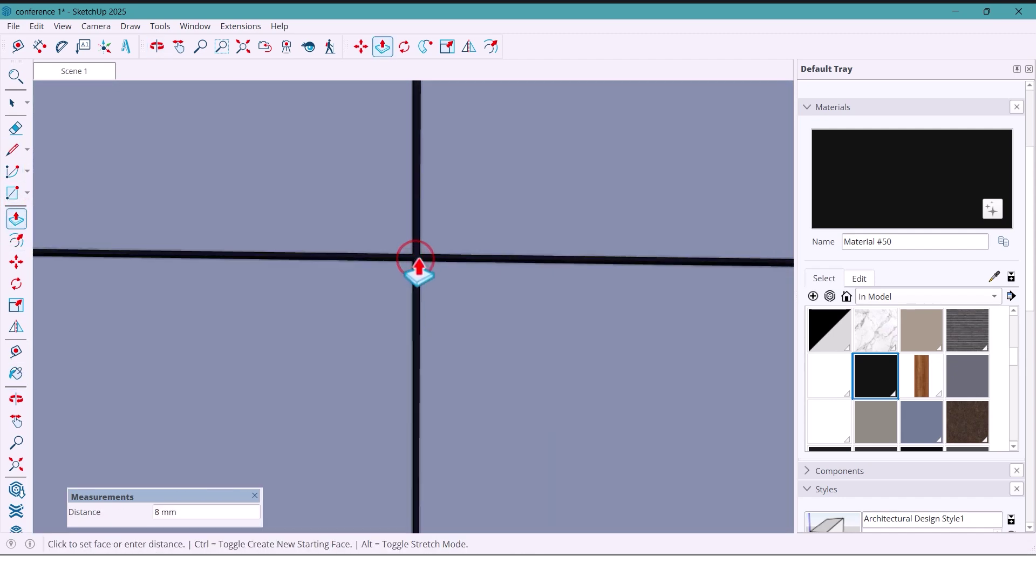
pyautogui.press('space')
# Step: Open the shelf group and paint all its faces with the blue material pvc2
pyautogui.scroll(-2, 370, 268)
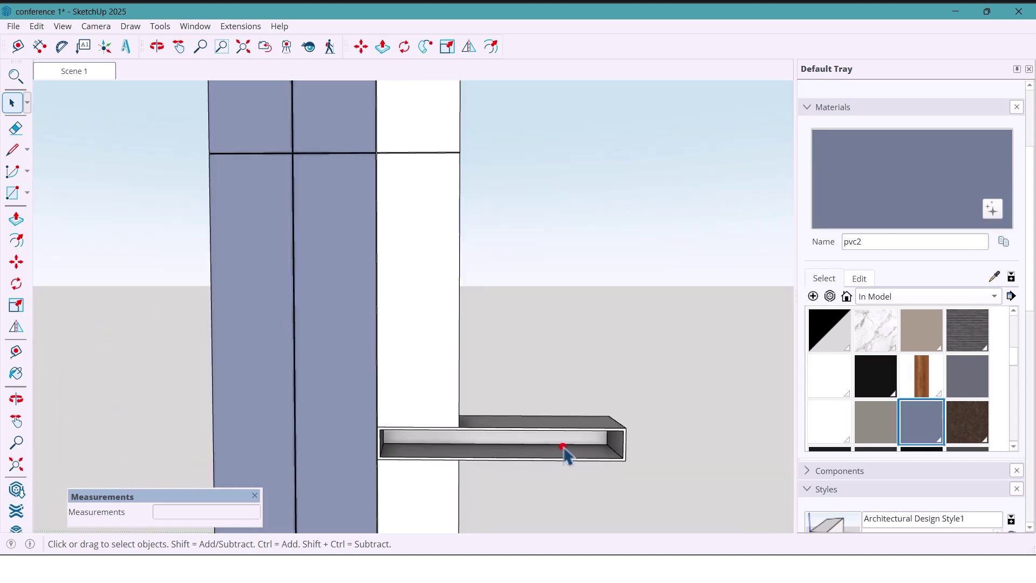
pyautogui.doubleClick(563, 446)
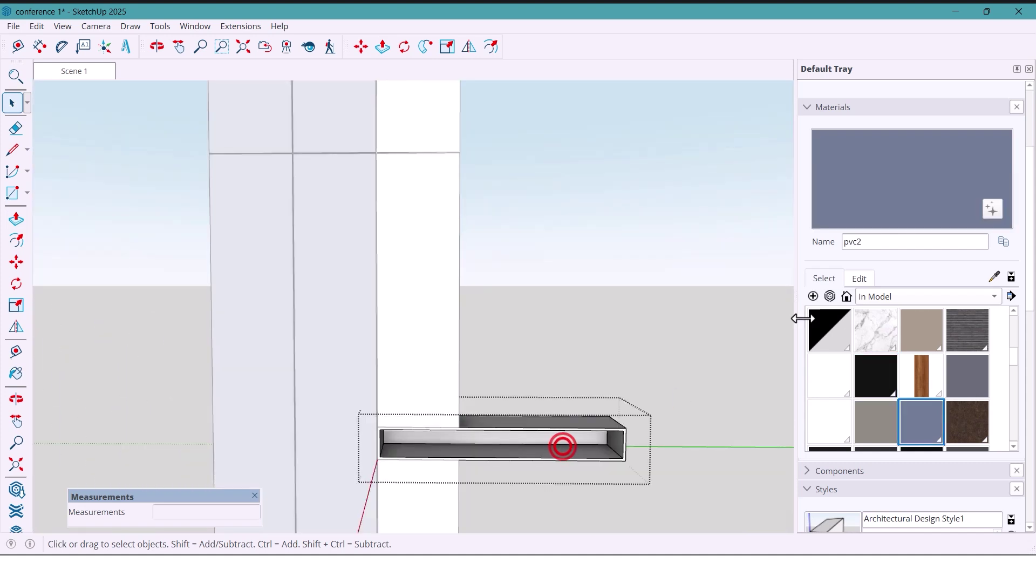
pyautogui.click(899, 202)
pyautogui.click(585, 419)
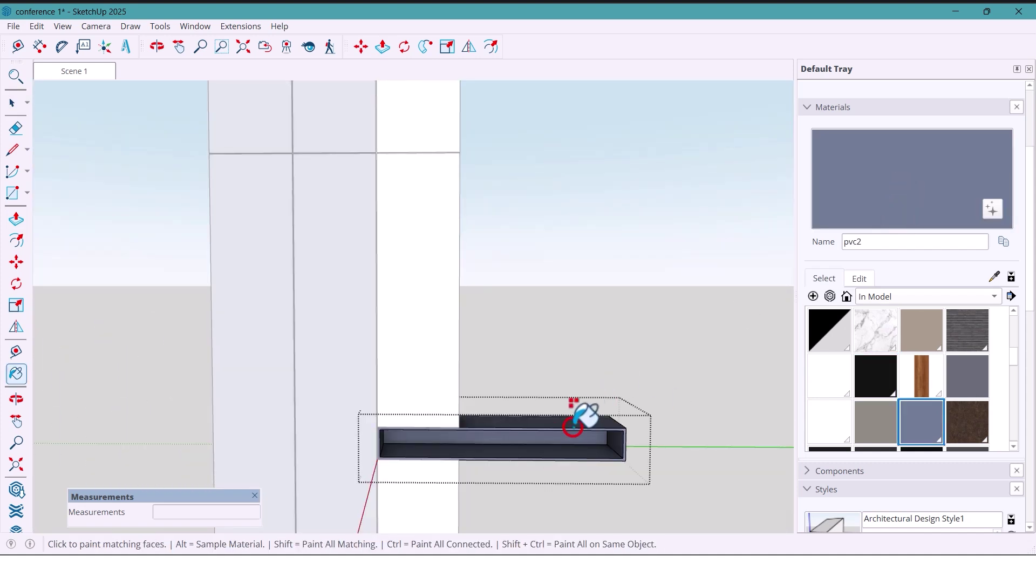
# Step: Close the shelf group and paint the narrow single-door cabinet beside the blue one with the in-model material pvc1
pyautogui.press('o')
pyautogui.moveTo(567, 446)
pyautogui.mouseDown()
pyautogui.moveTo(577, 415)
pyautogui.moveTo(574, 444)
pyautogui.mouseUp()
pyautogui.press('space')
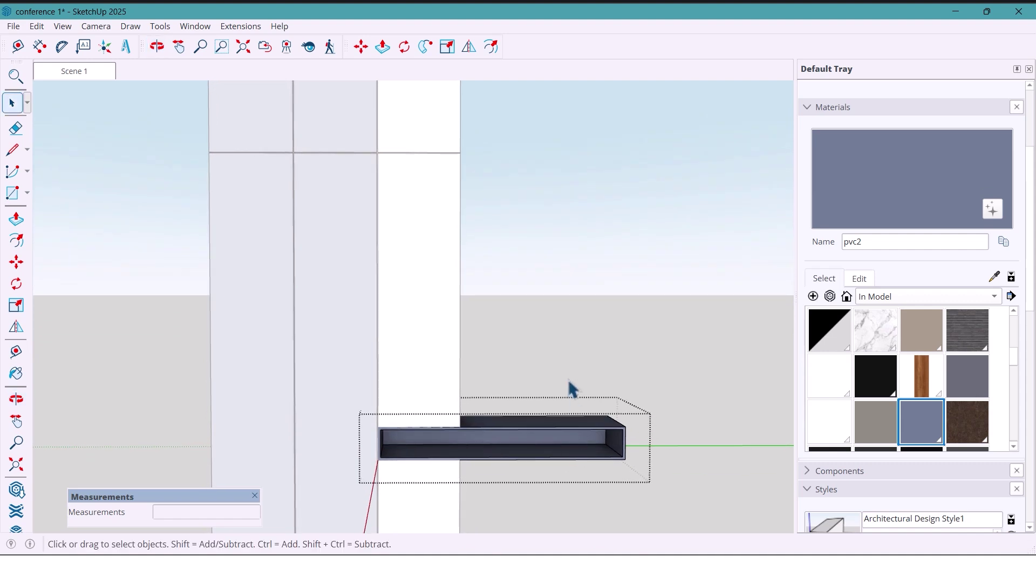
pyautogui.click(567, 377)
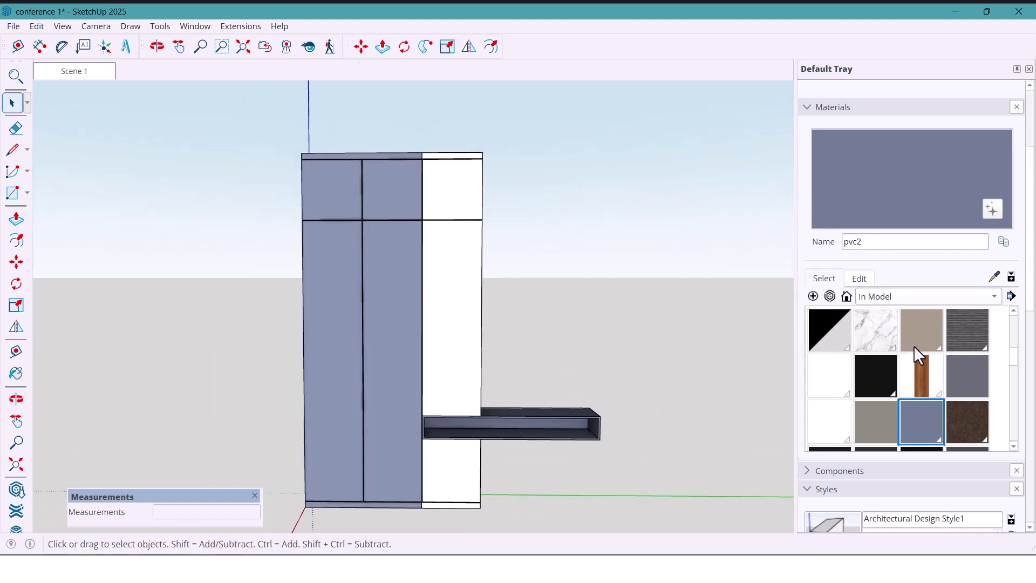
pyautogui.click(869, 422)
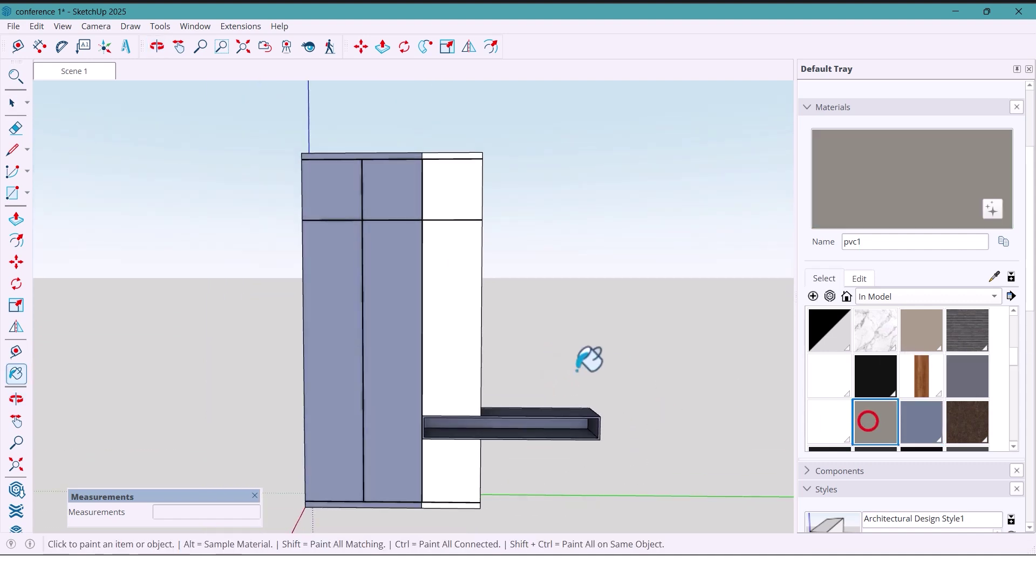
pyautogui.keyDown('ctrl'); pyautogui.click(464, 285); pyautogui.keyUp('ctrl')
pyautogui.press('space')
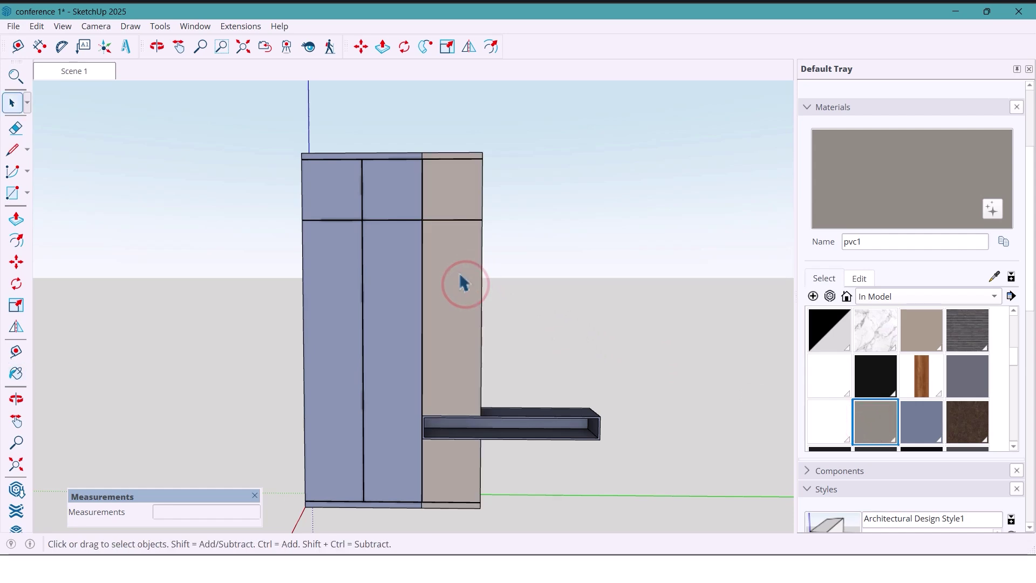
# Step: Recess the gap face between the narrow cabinet's door panels with Push/Pull and paint it with the black Material #50
pyautogui.scroll(6, 459, 233)
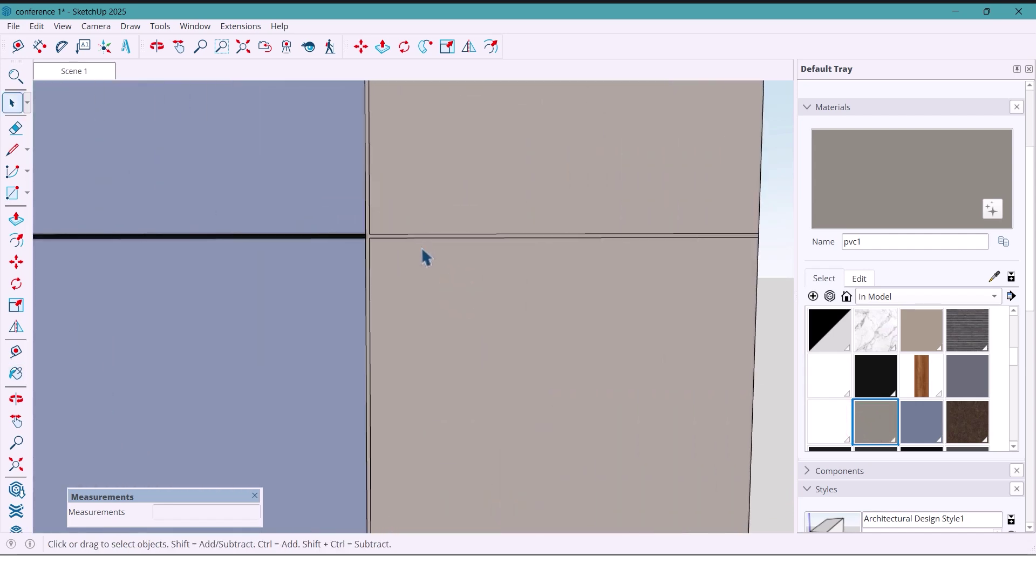
pyautogui.click(422, 250)
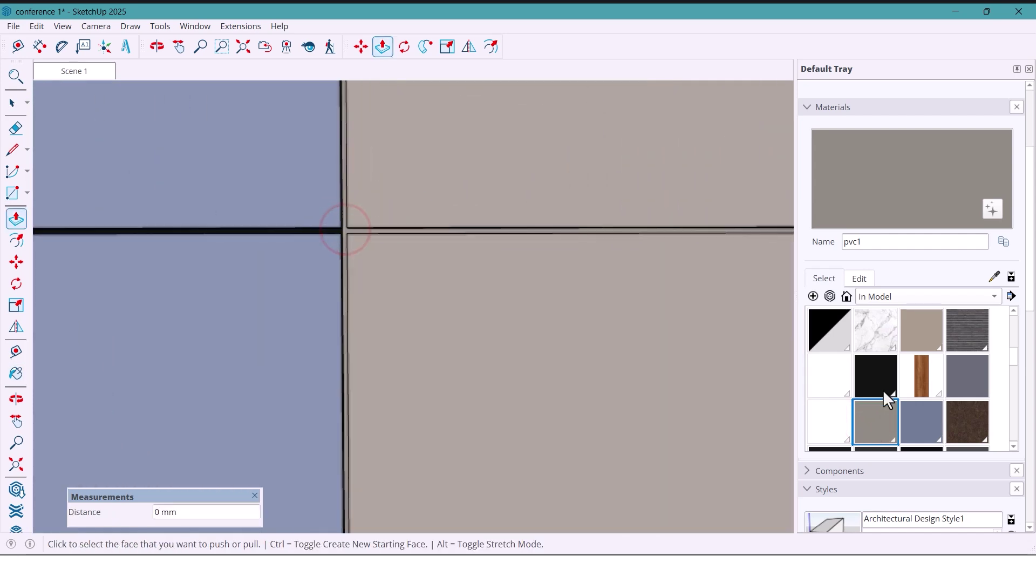
pyautogui.click(883, 389)
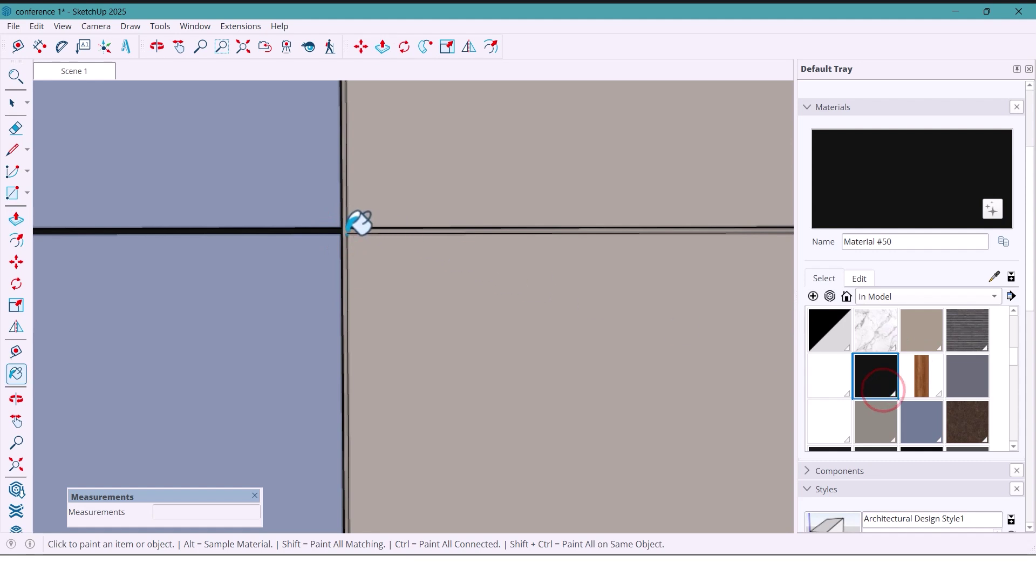
pyautogui.press('space')
pyautogui.scroll(-6, 417, 232)
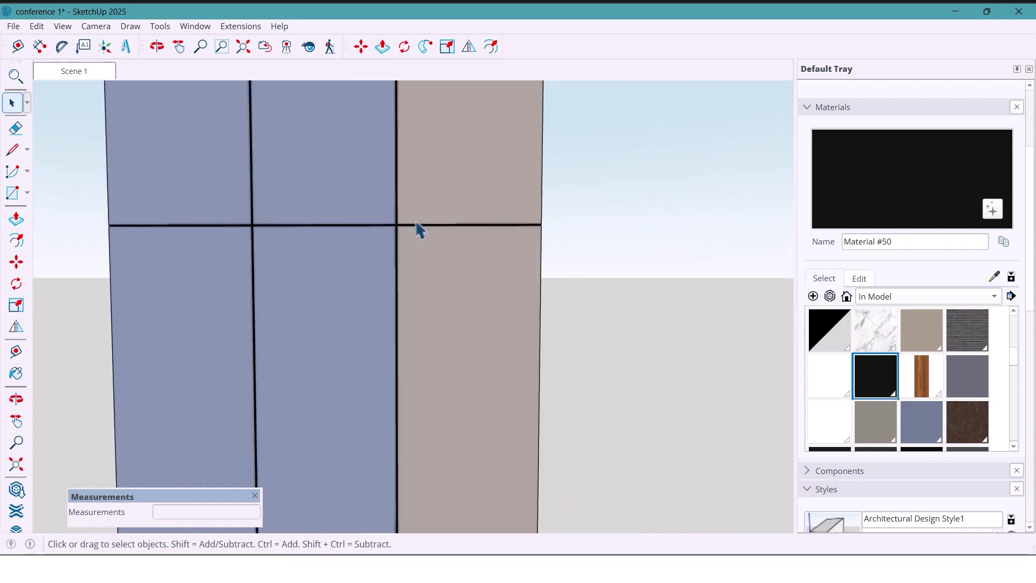
# Step: Examine the painted cabinets, mirror niche and floating shelf in the furnished entrance from several viewpoints, using Look Around
pyautogui.moveTo(420, 230); pyautogui.dragTo(548, 458, button='middle')
pyautogui.scroll(-1, 545, 457)
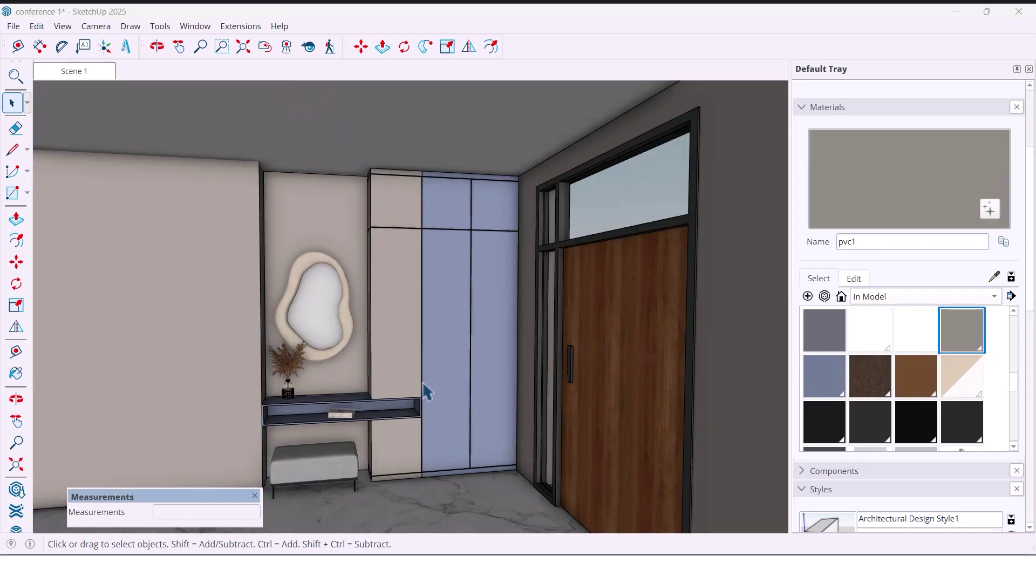
pyautogui.moveTo(422, 384); pyautogui.dragTo(358, 352, button='middle')
pyautogui.scroll(2, 362, 390)
pyautogui.scroll(-1, 328, 396)
pyautogui.scroll(5, 354, 361)
pyautogui.scroll(-2, 394, 360)
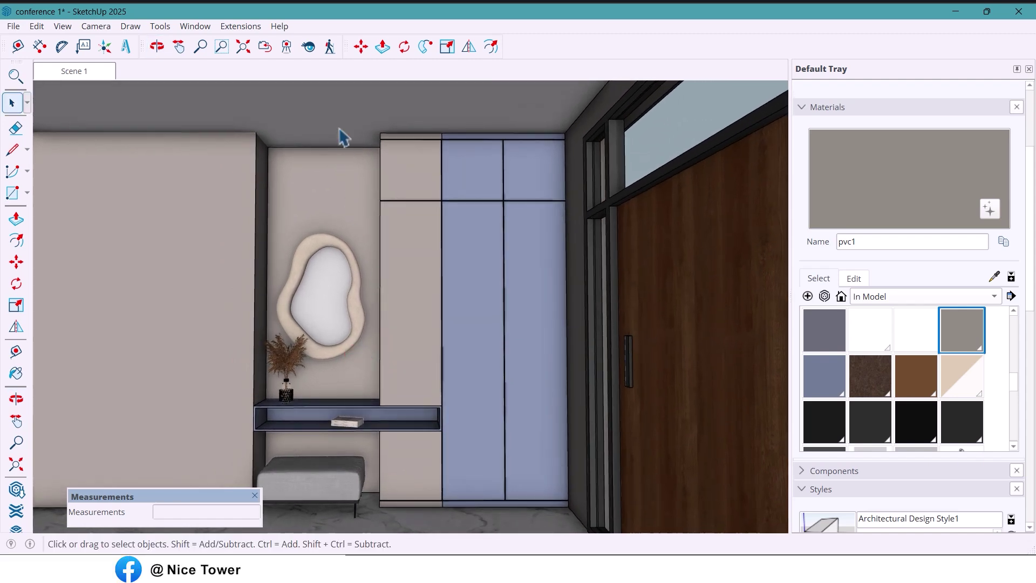
pyautogui.click(308, 46)
pyautogui.moveTo(315, 276); pyautogui.dragTo(316, 339)
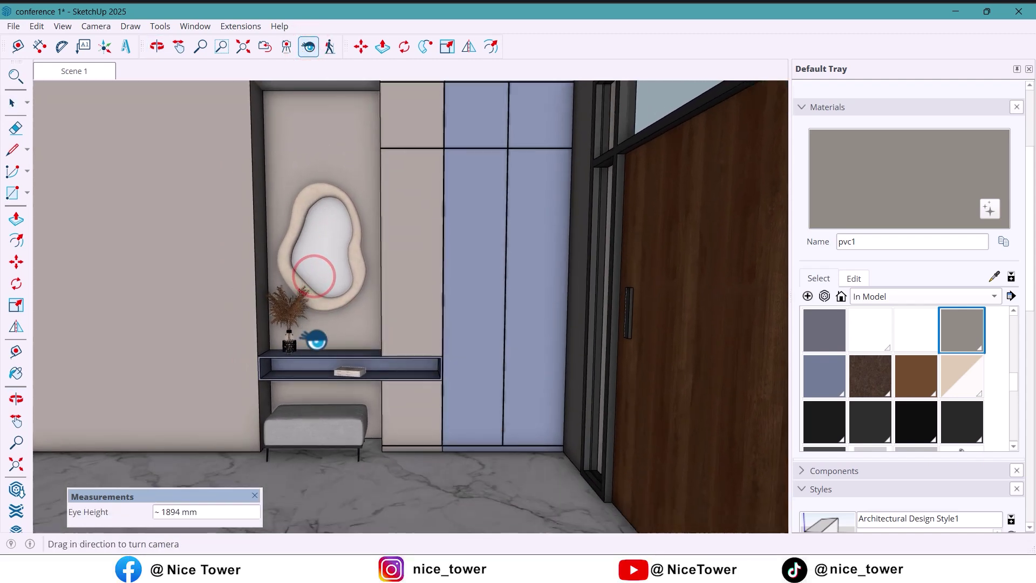
pyautogui.scroll(3, 317, 340)
pyautogui.moveTo(317, 342); pyautogui.dragTo(403, 360, button='middle')
pyautogui.moveTo(446, 408); pyautogui.dragTo(341, 389)
pyautogui.scroll(-3, 340, 389)
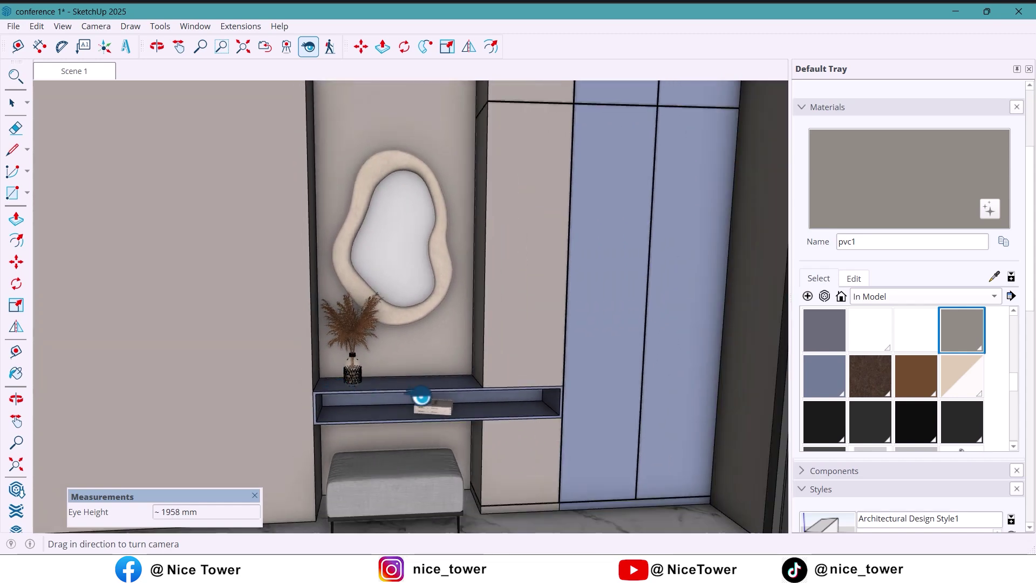
pyautogui.scroll(-3, 470, 394)
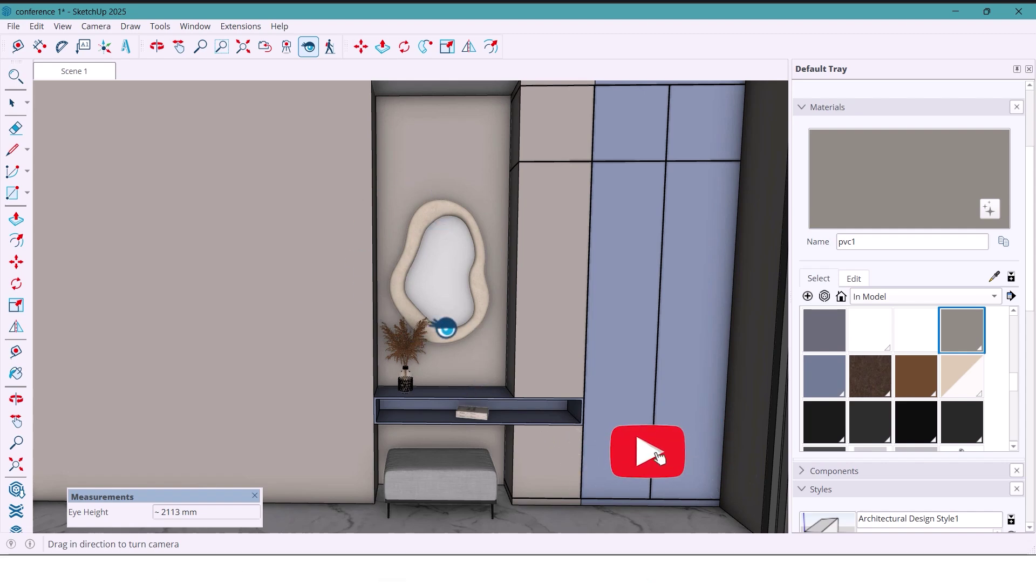
pyautogui.scroll(-3, 445, 328)
pyautogui.press('o')
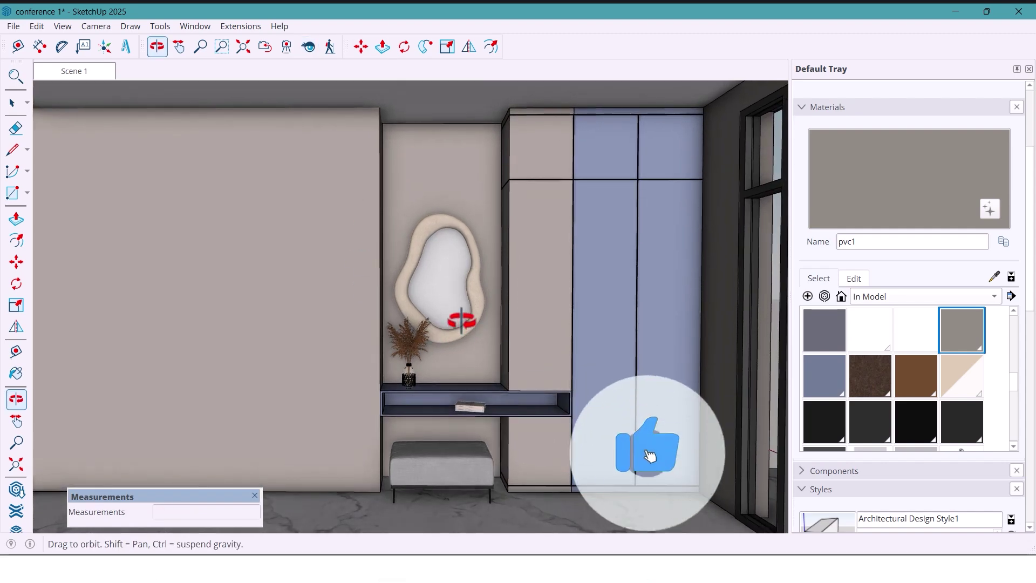
pyautogui.middleClick(462, 321)
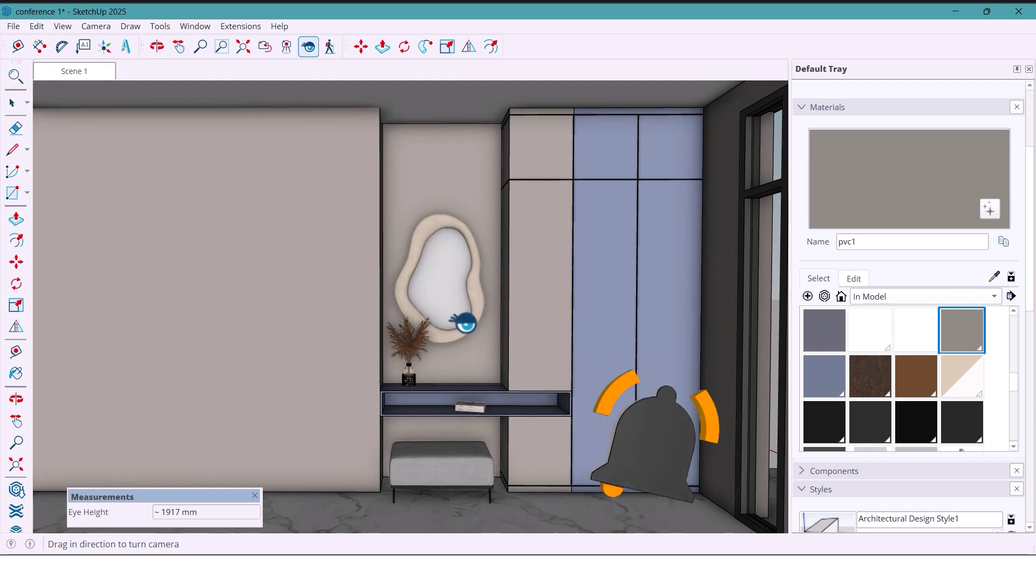